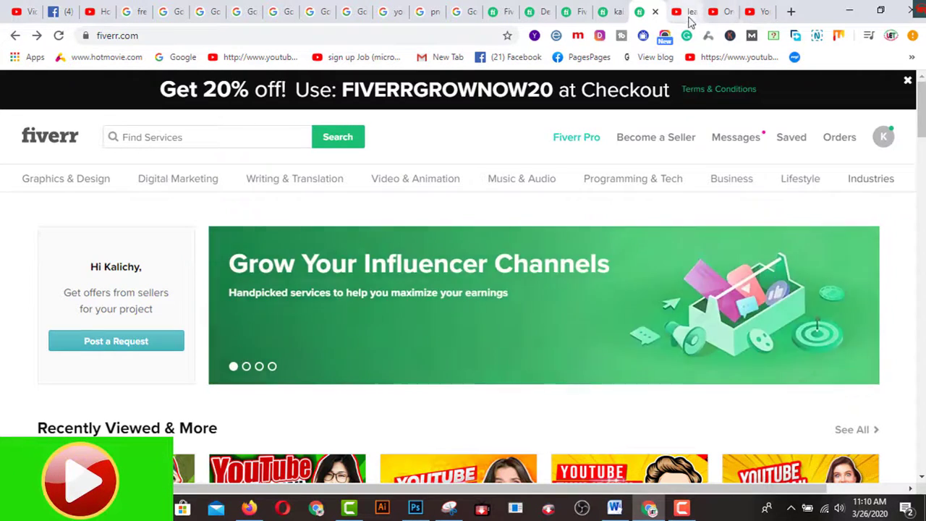
Look through the Fiverr service categories from Digital Marketing to Industries
click(686, 13)
scroll(855, 372, up, 4)
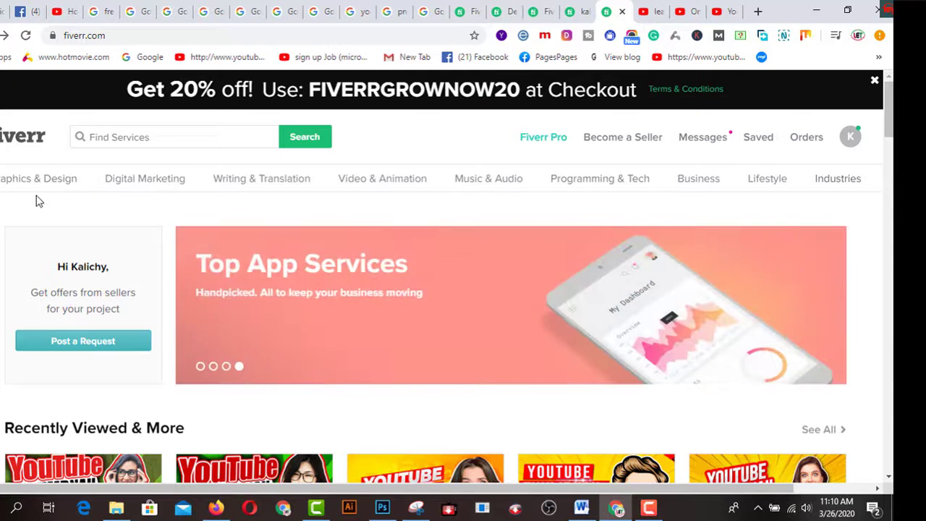
mouse_move(159, 194)
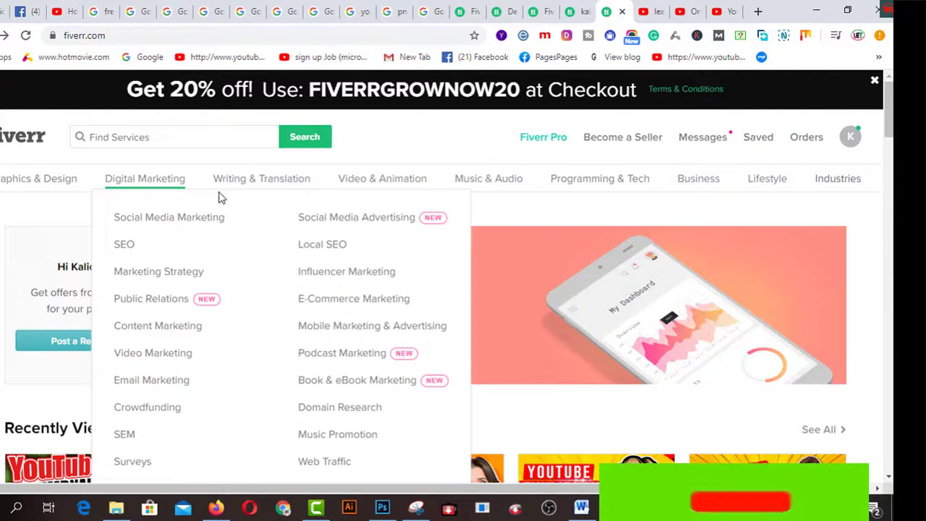
mouse_move(348, 194)
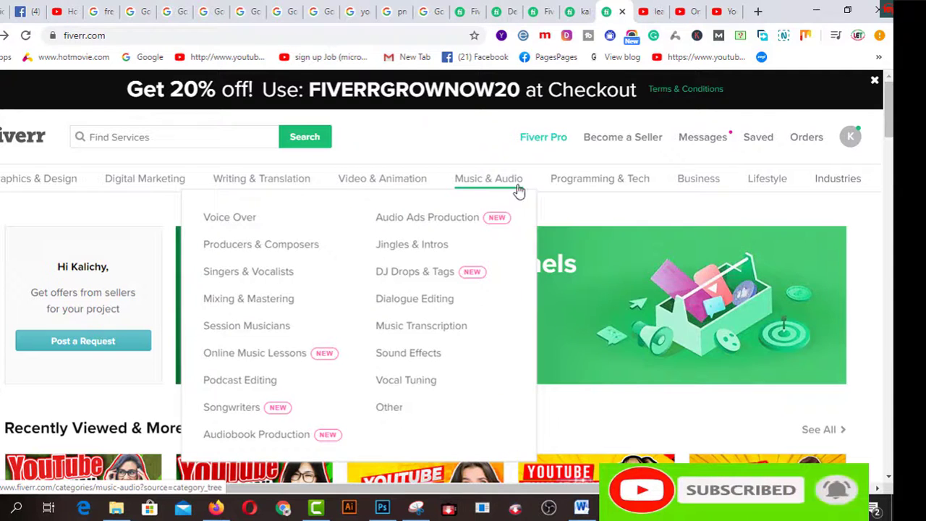
mouse_move(586, 190)
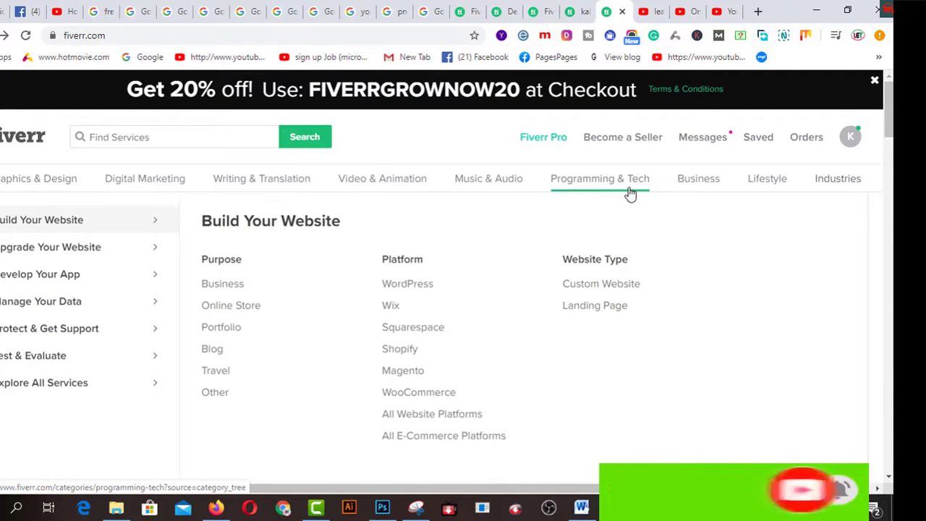
mouse_move(689, 195)
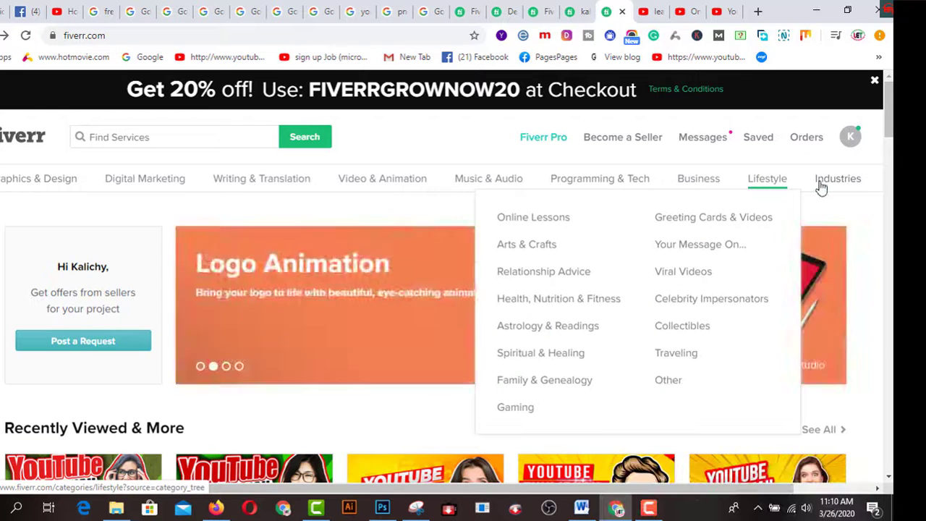
mouse_move(837, 181)
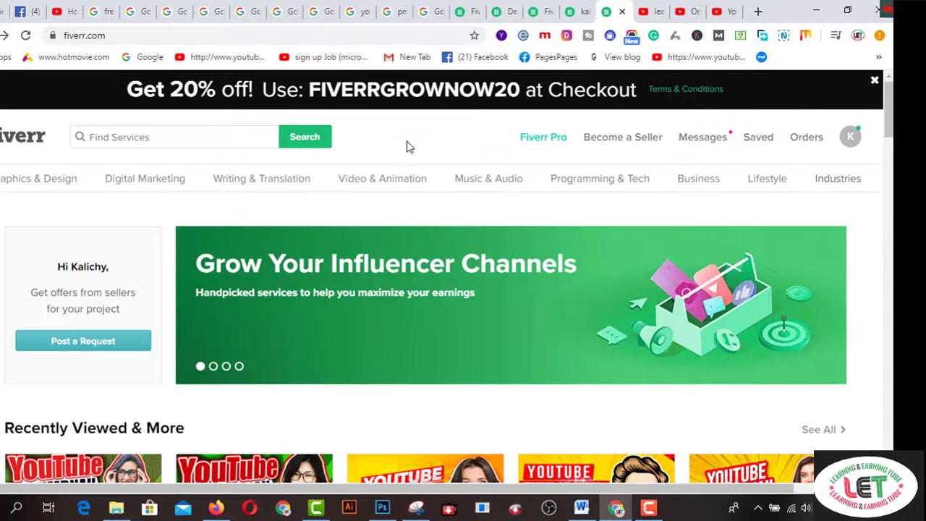
Examine the YouTube thumbnail design gigs and starting prices under Recently Viewed & More
scroll(454, 247, down, 2)
scroll(453, 248, down, 1)
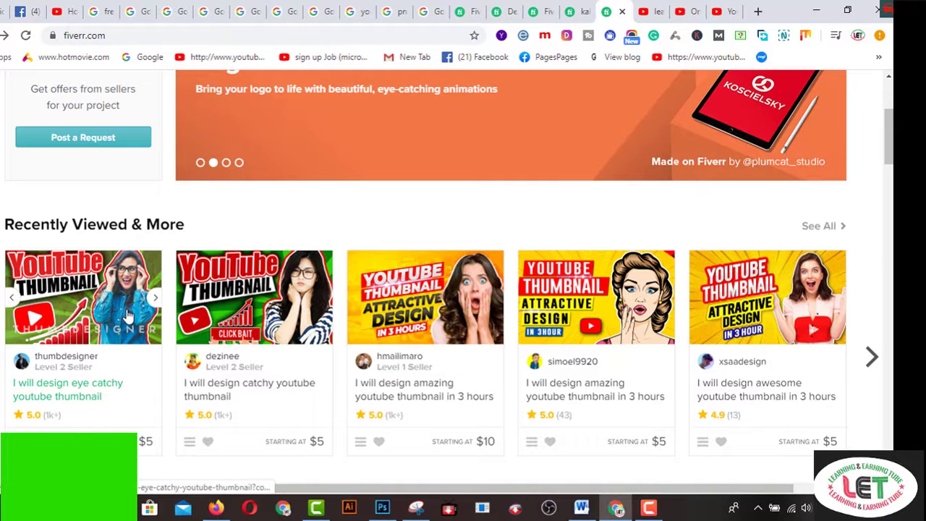
scroll(126, 319, down, 2)
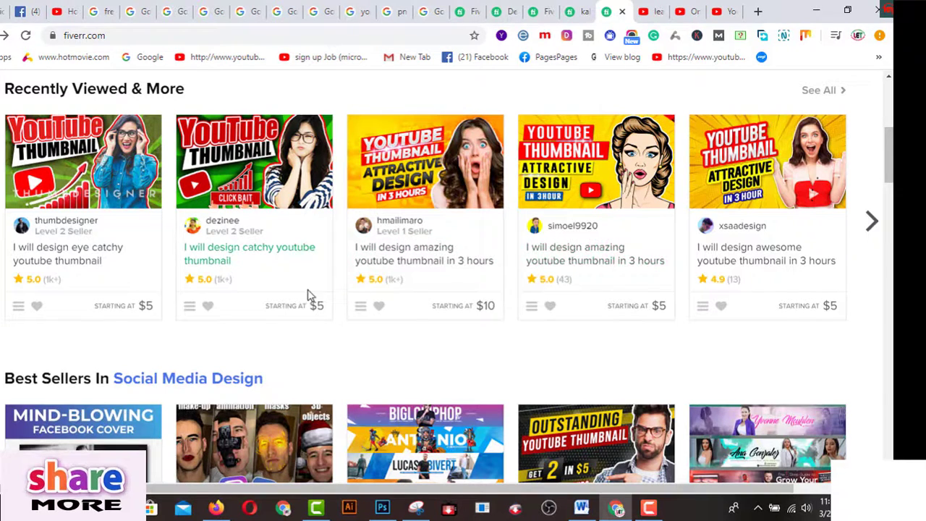
scroll(304, 300, up, 1)
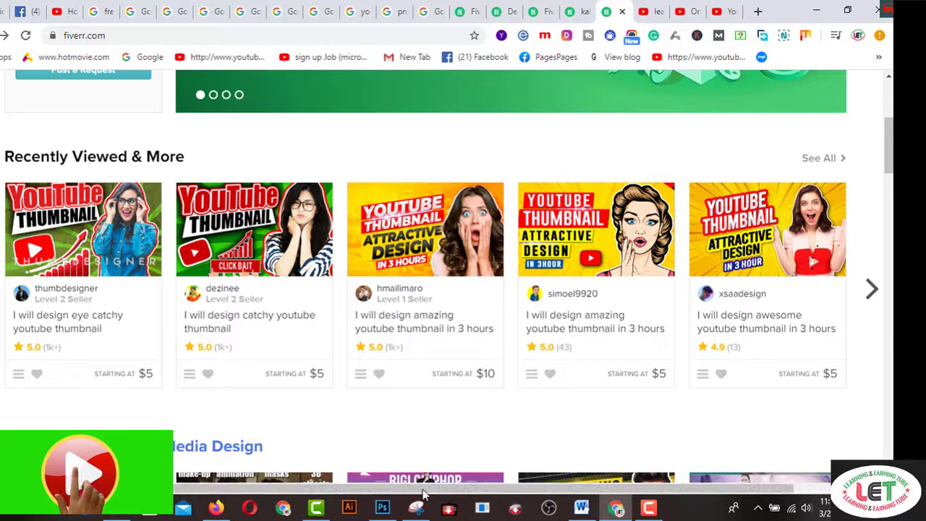
Switch to Photoshop and start a new document named "youtbe thumbnil"
click(382, 509)
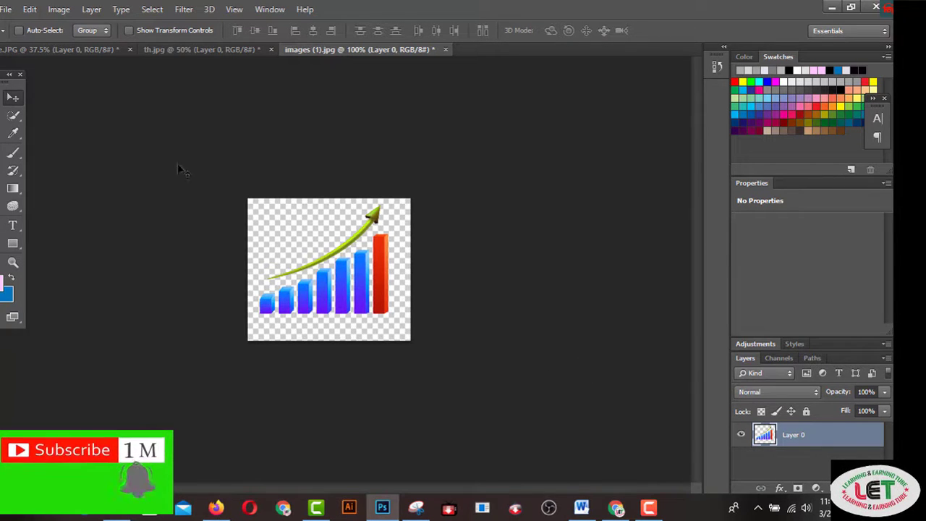
click(6, 8)
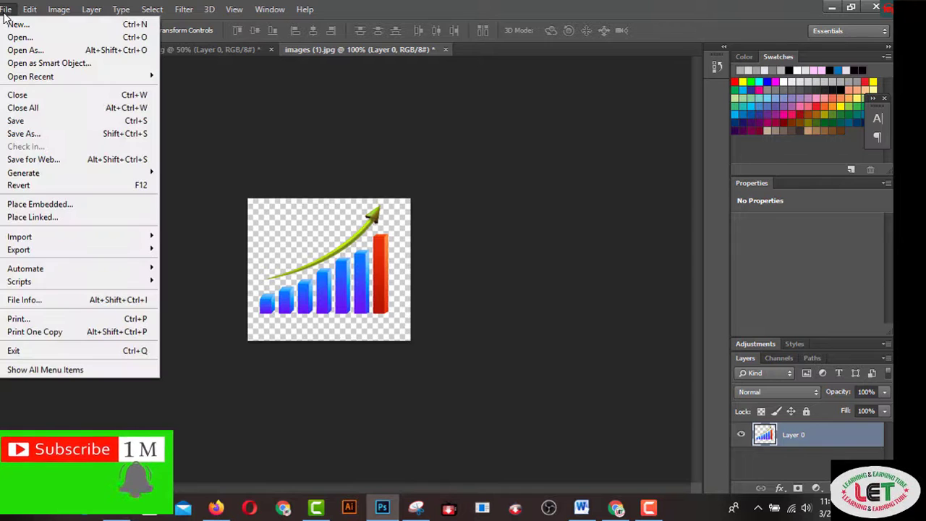
click(13, 25)
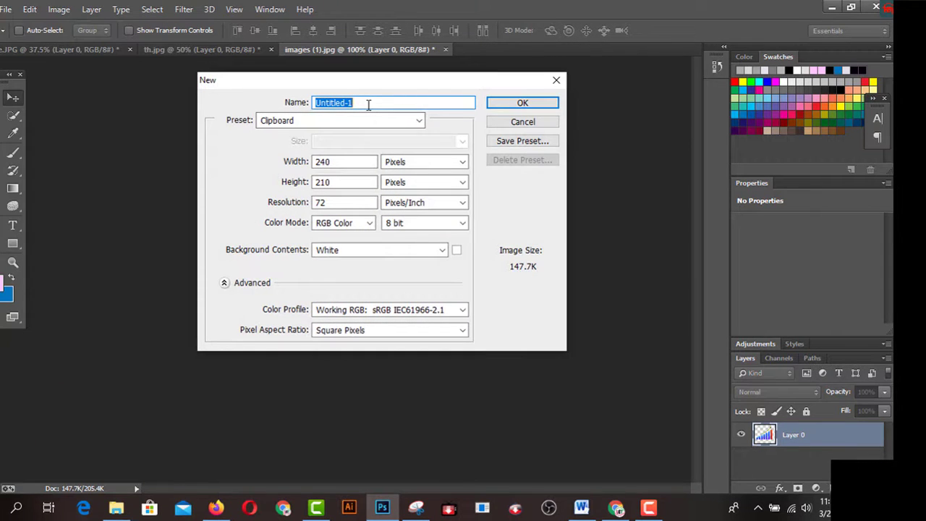
text(youtbe thumbnil)
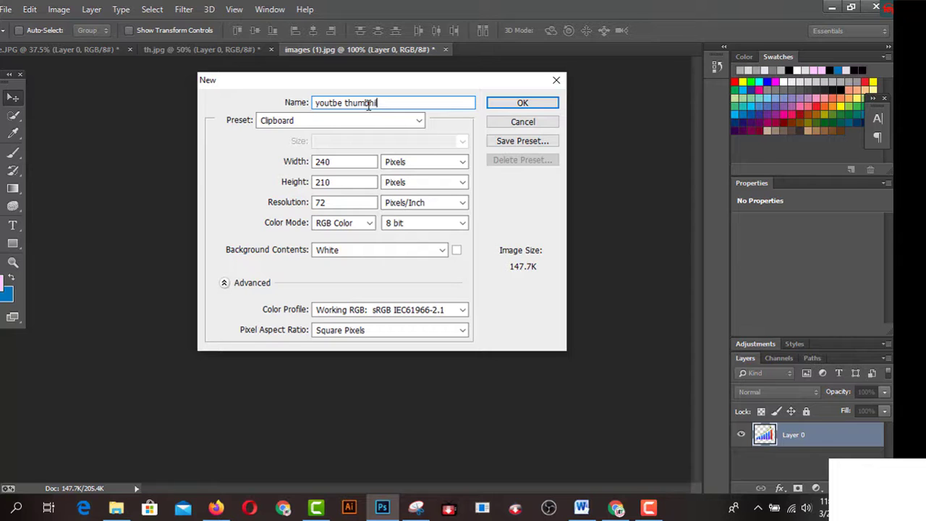
Set the new document's width to 1280 pixels and height to 780 pixels, and create it
drag(348, 160, 316, 163)
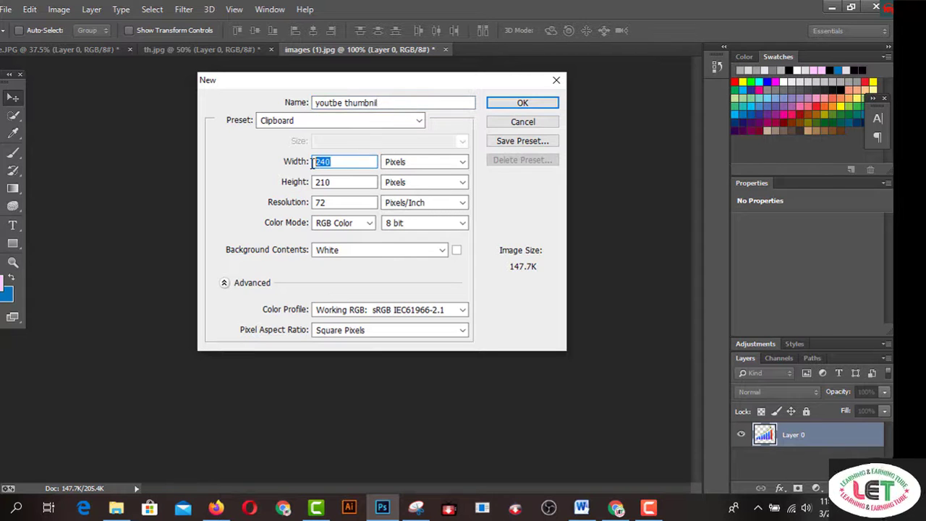
text(1)
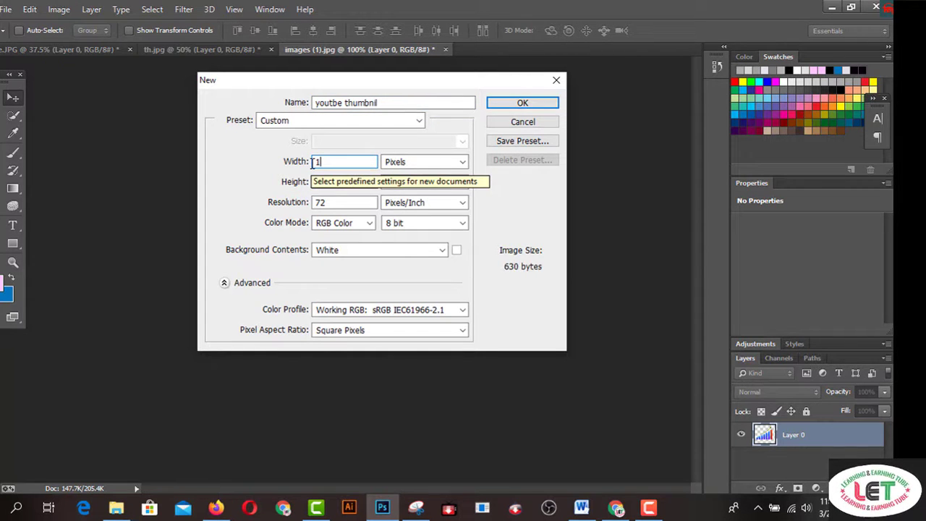
text(280)
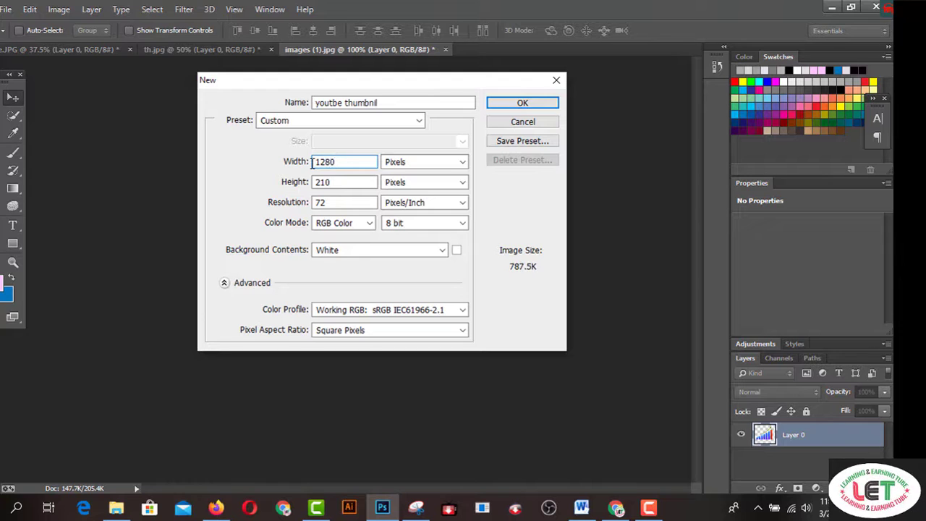
double_click(353, 182)
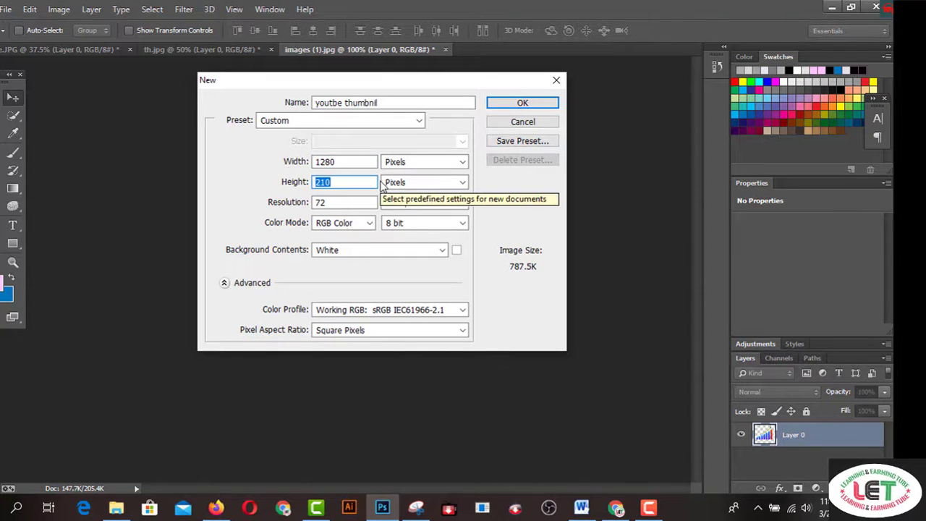
text(780)
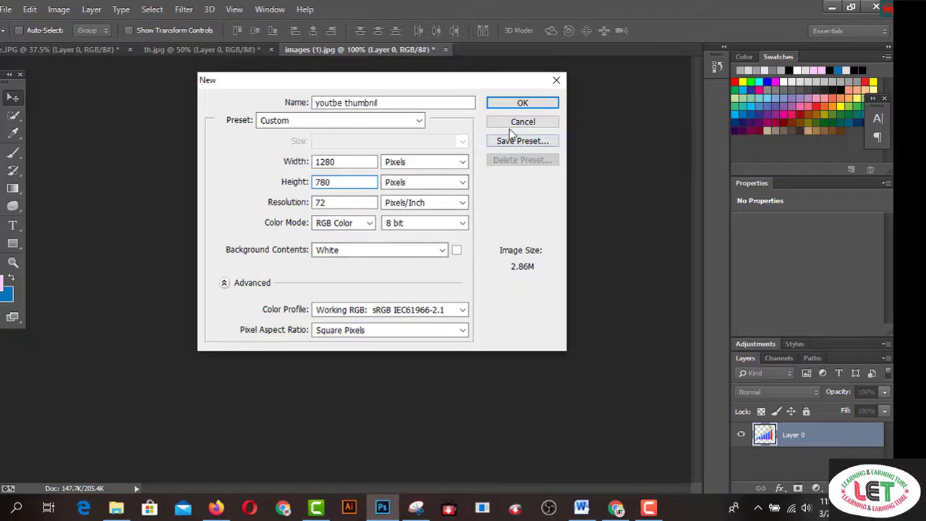
click(522, 104)
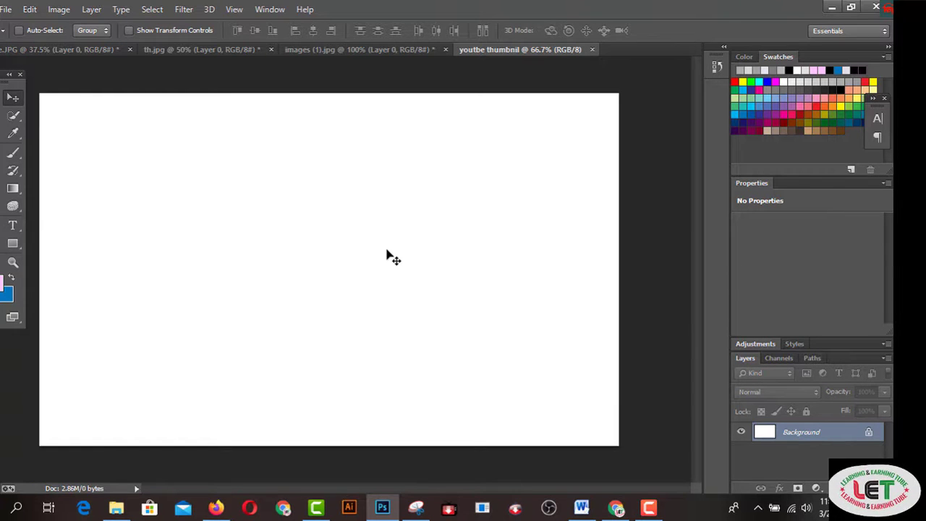
Review the sample thumbnails in the browser, then the prepared bar chart and YouTube logo images in Photoshop
click(615, 508)
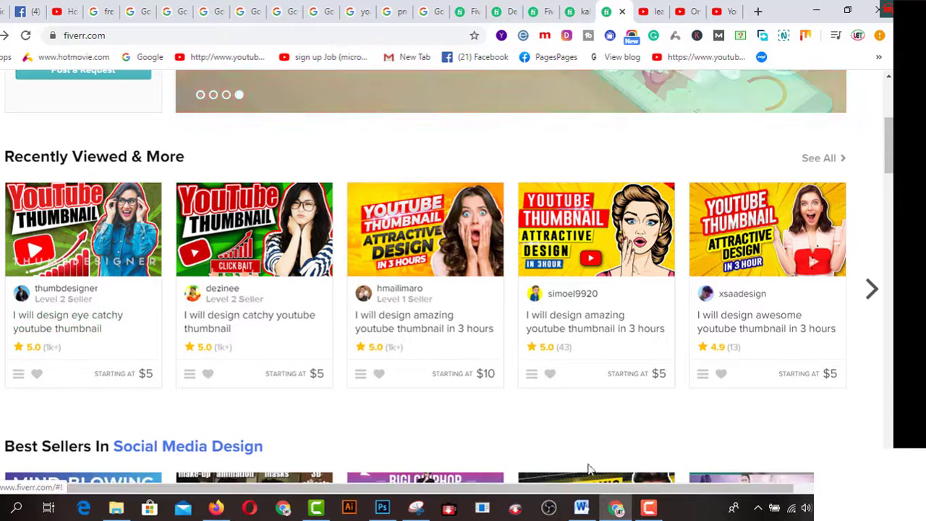
click(385, 509)
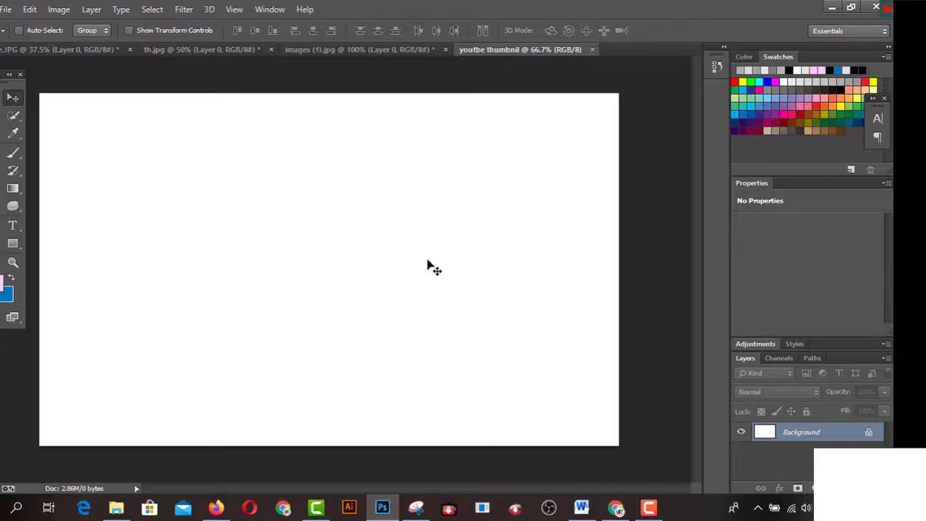
click(411, 54)
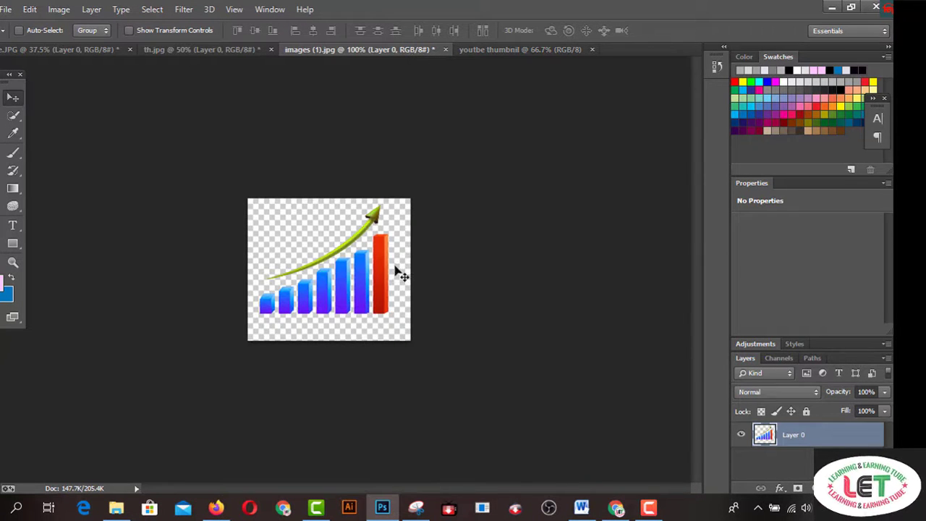
click(242, 50)
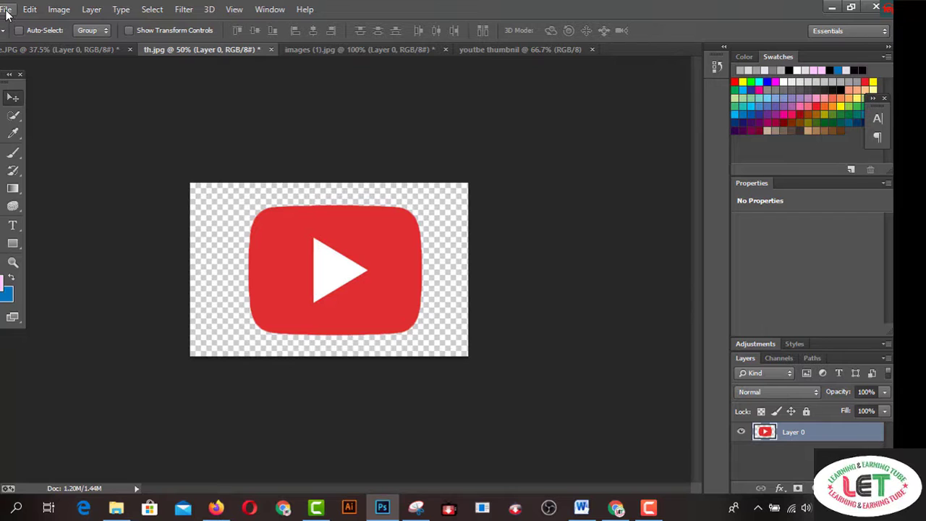
Switch to the browser and view the image search results for the YouTube logo PNG
click(616, 508)
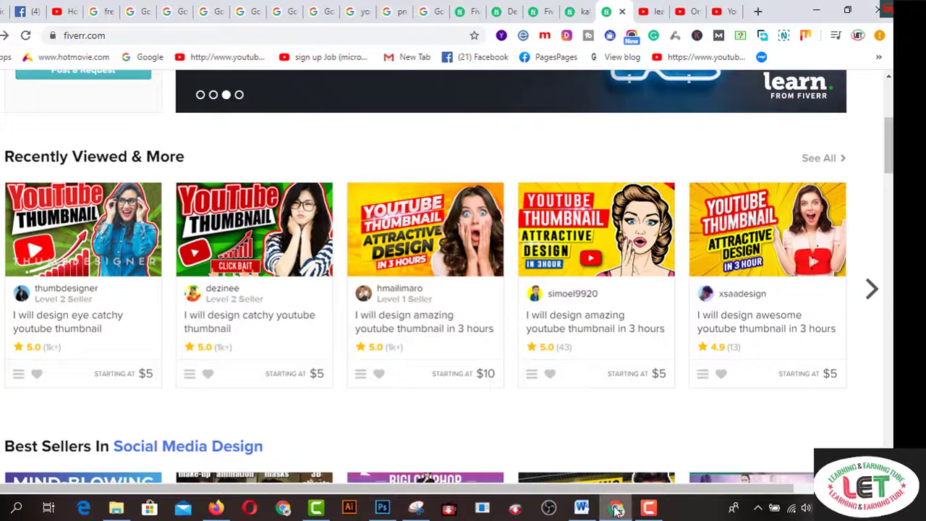
click(403, 18)
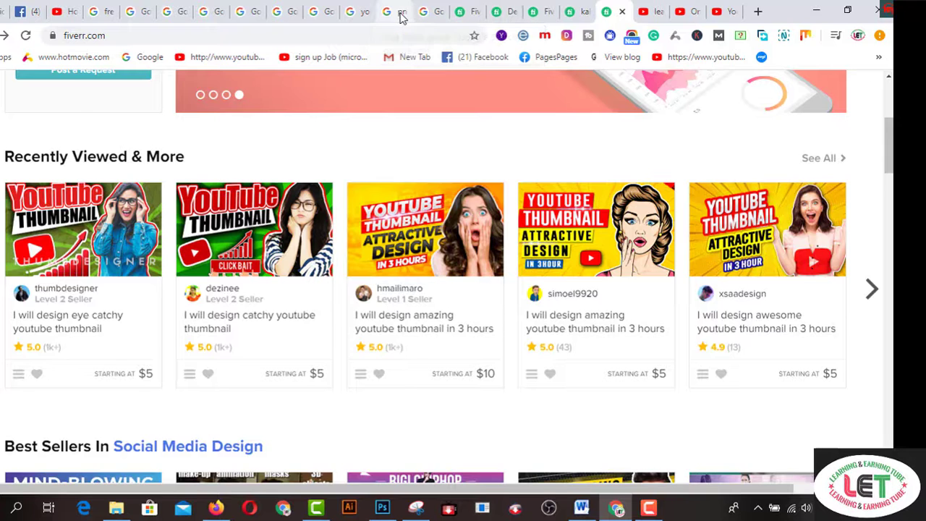
click(354, 18)
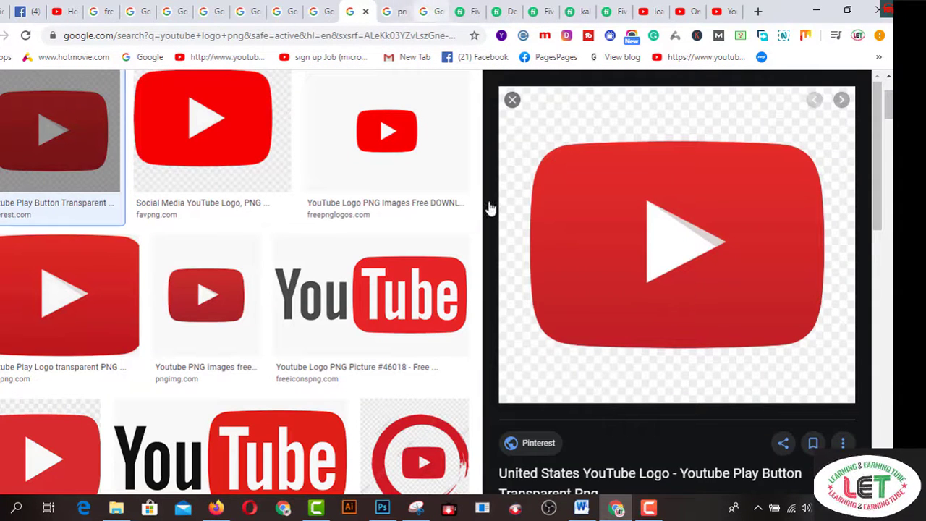
Save the Picfair picture of the business lady with both thumbs up as a JPEG named "female"
key(ctrl+Tab)
key(ctrl+Tab)
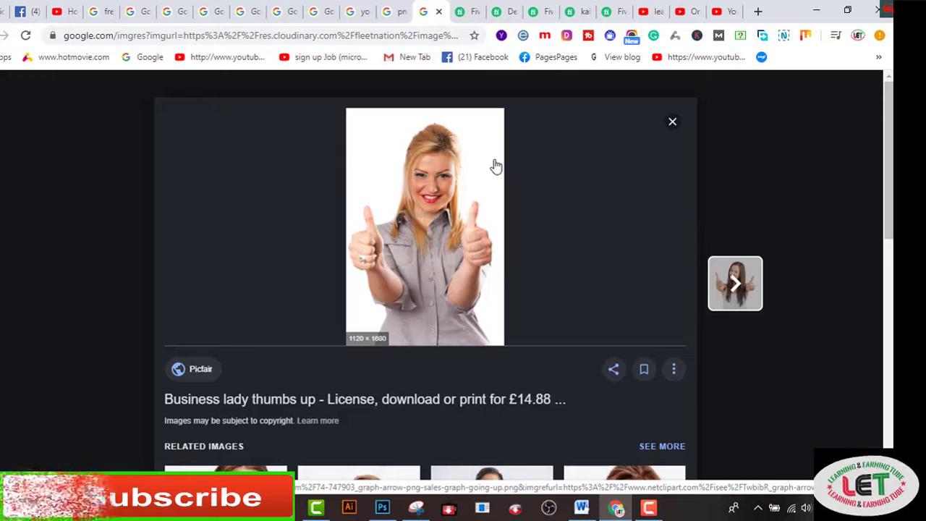
right_click(496, 167)
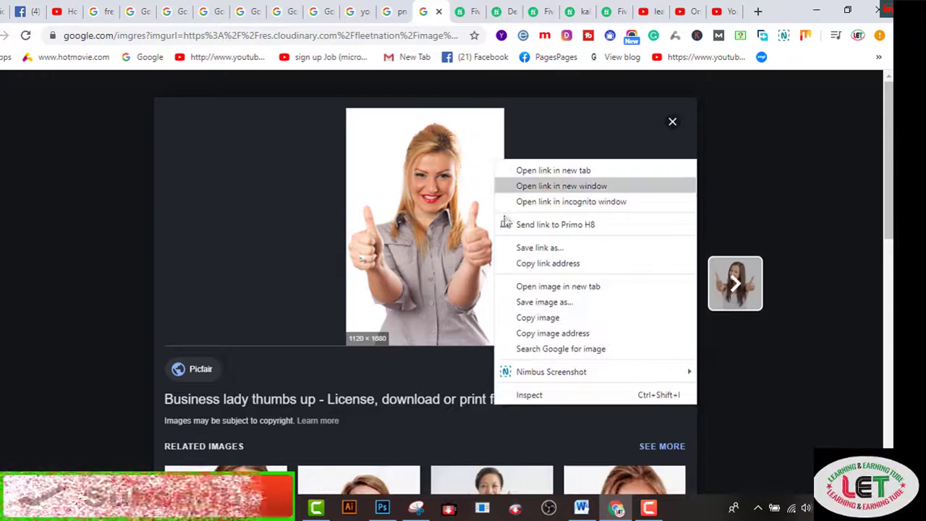
click(526, 303)
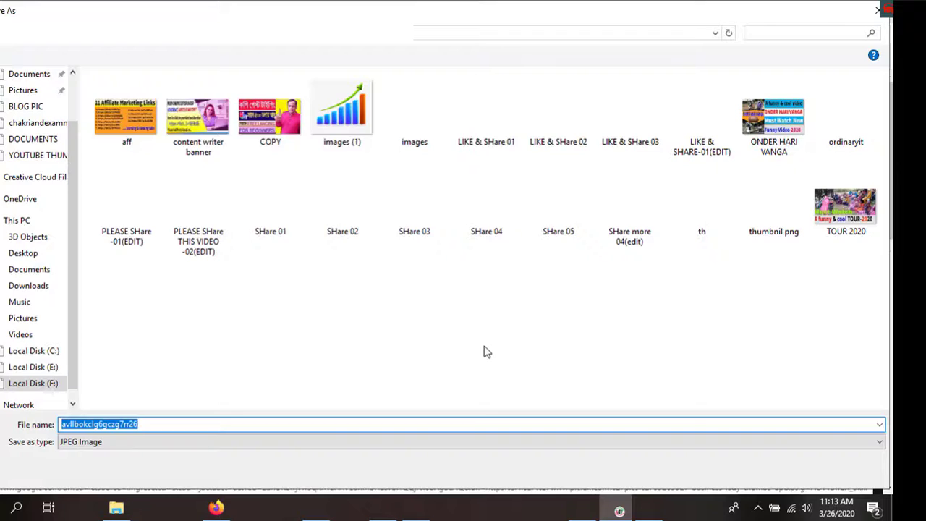
text(female)
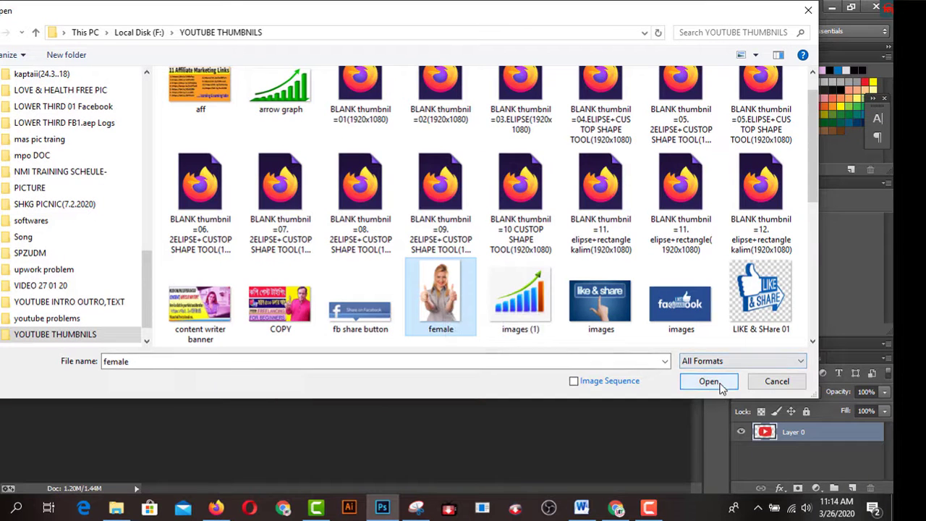
Open the female image in Photoshop and unlock its Background layer
click(709, 381)
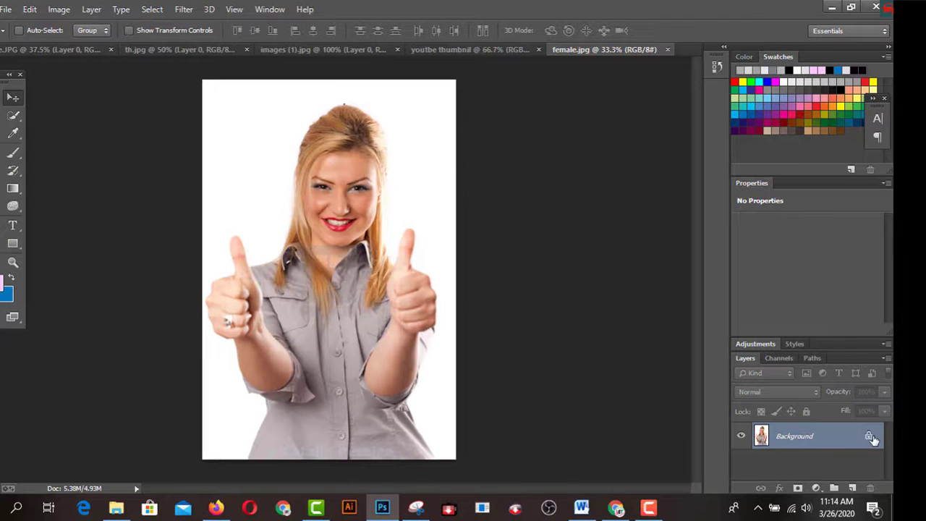
click(868, 435)
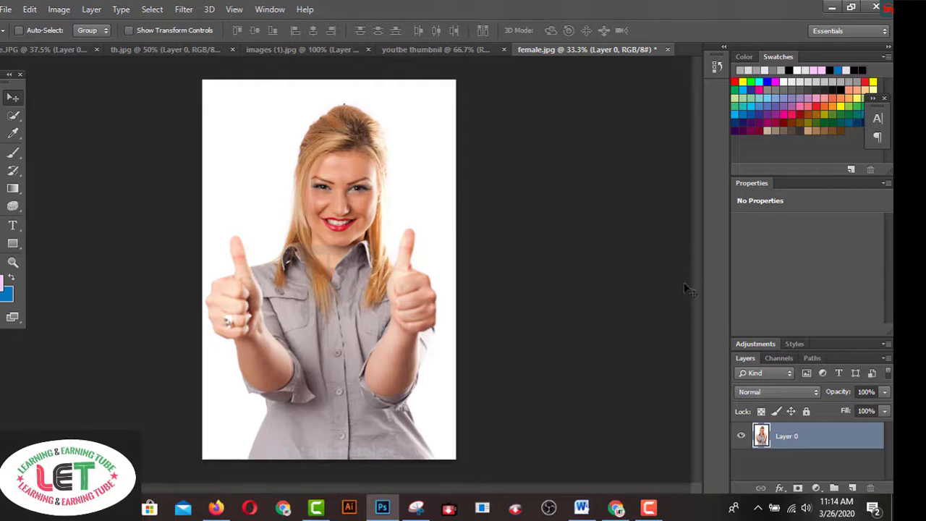
Select the woman's whole figure, including hair, arms and thumbs, with the Quick Selection Tool
click(14, 124)
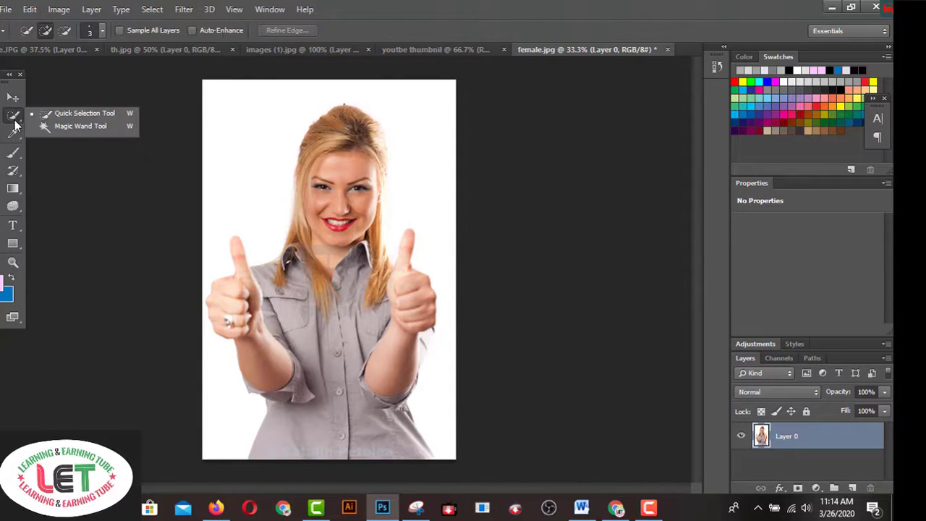
click(52, 115)
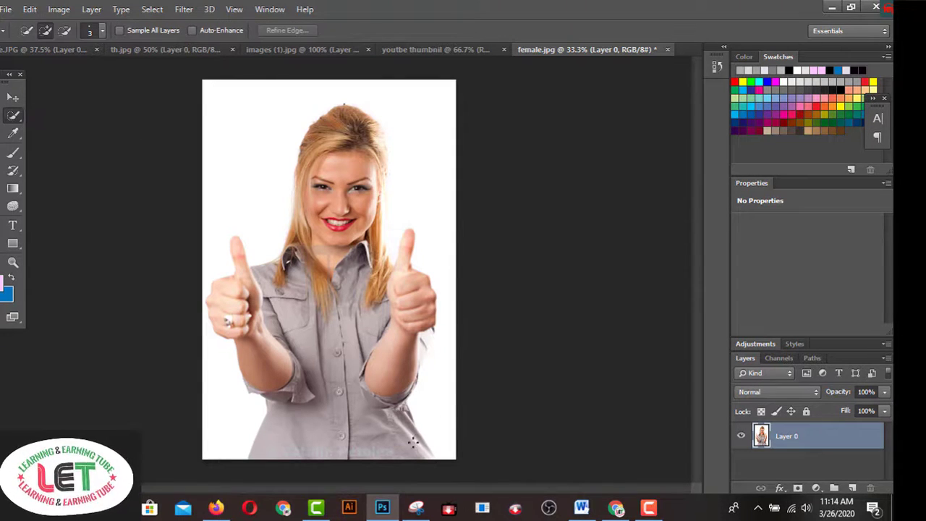
mouse_move(338, 112)
mouse_down()
mouse_move(304, 217)
mouse_move(323, 268)
mouse_move(325, 358)
mouse_up()
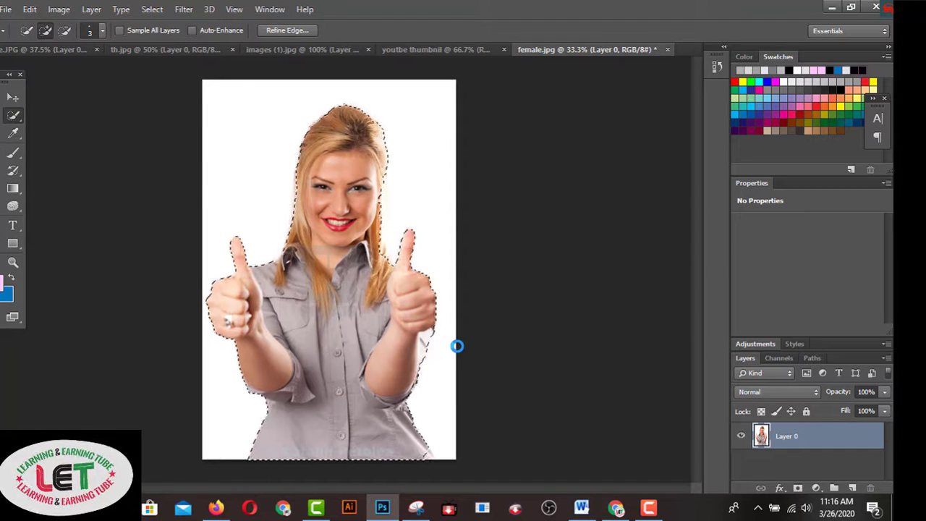
Output the woman's selection to a new layer with Refine Edge to cut her out of the white background
click(153, 10)
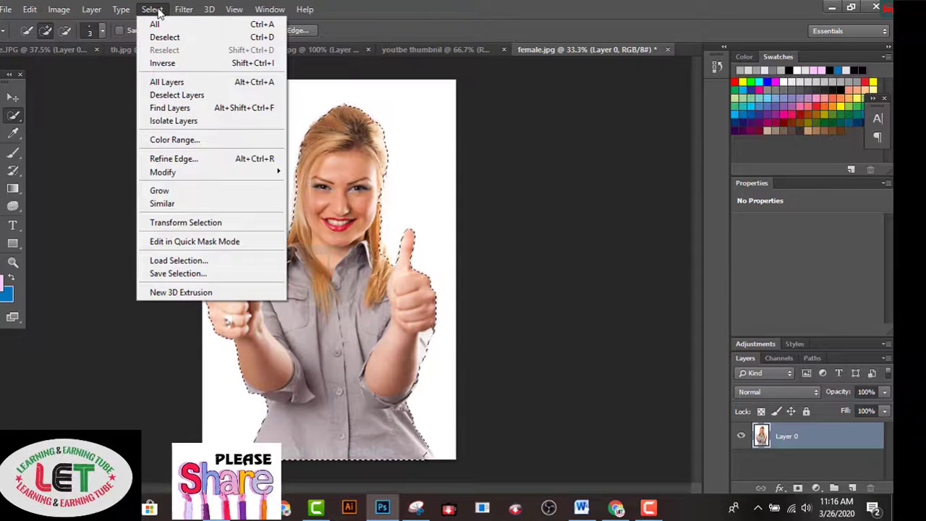
key(alt+ctrl+r)
click(578, 323)
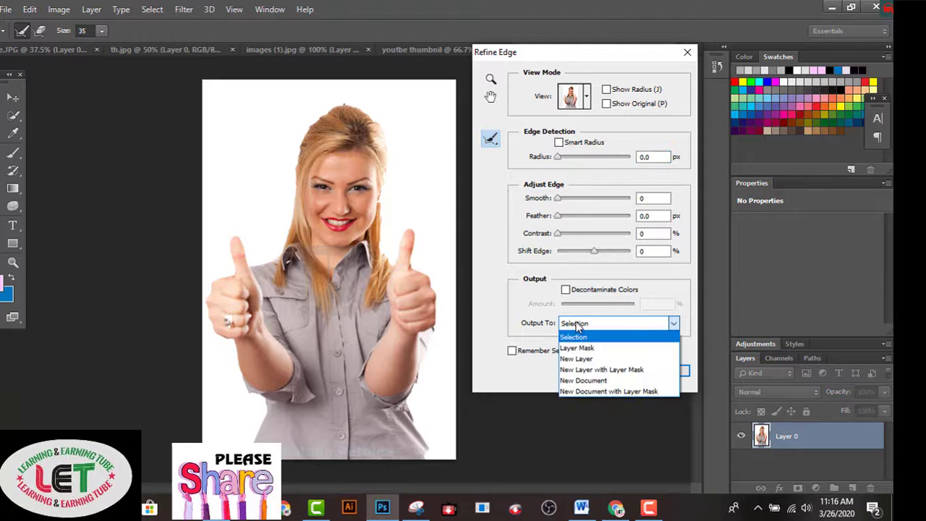
click(578, 359)
click(667, 370)
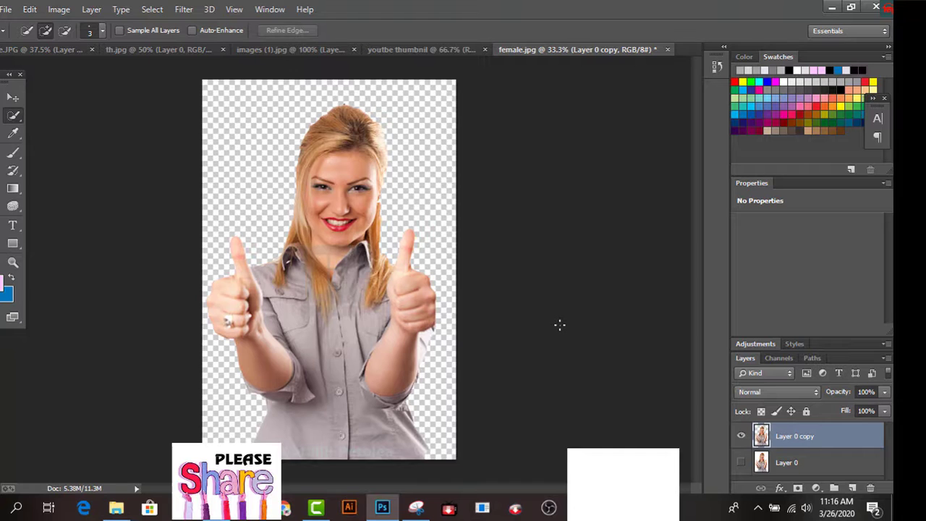
Shift the cut-out woman's color balance midtones toward magenta and place her on the right side of the youtbe thumbnail canvas
key(ctrl+b)
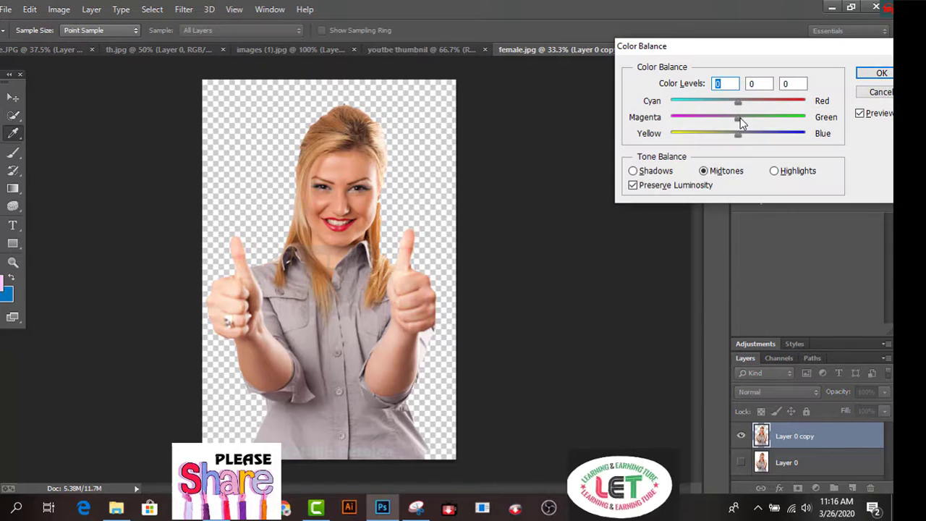
drag(730, 121, 705, 123)
click(881, 73)
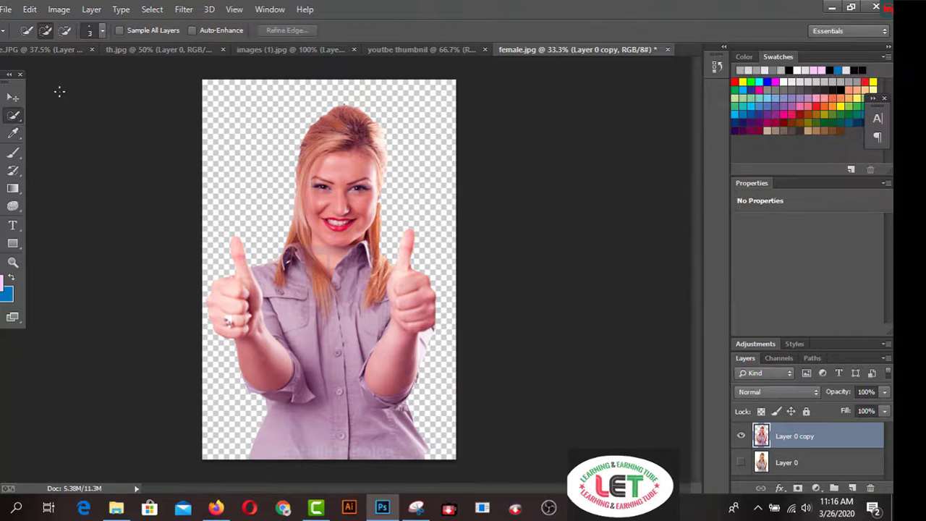
click(13, 99)
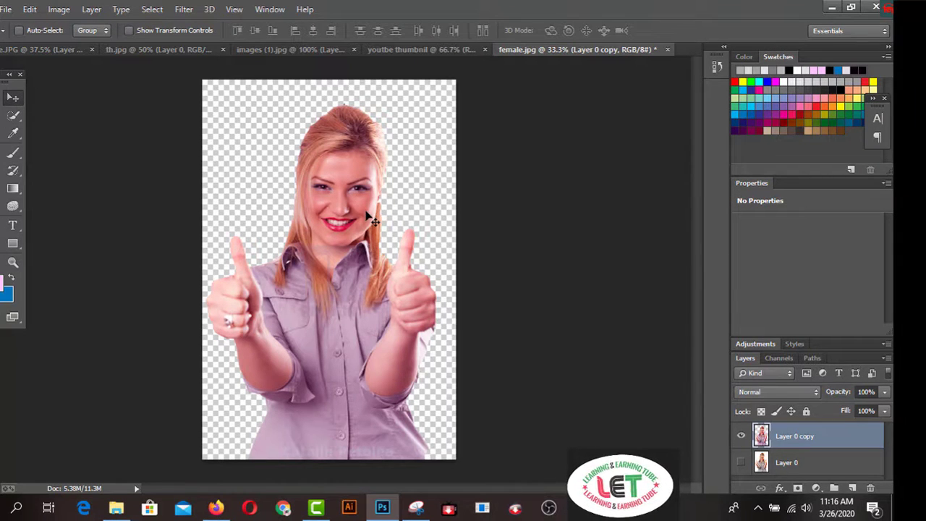
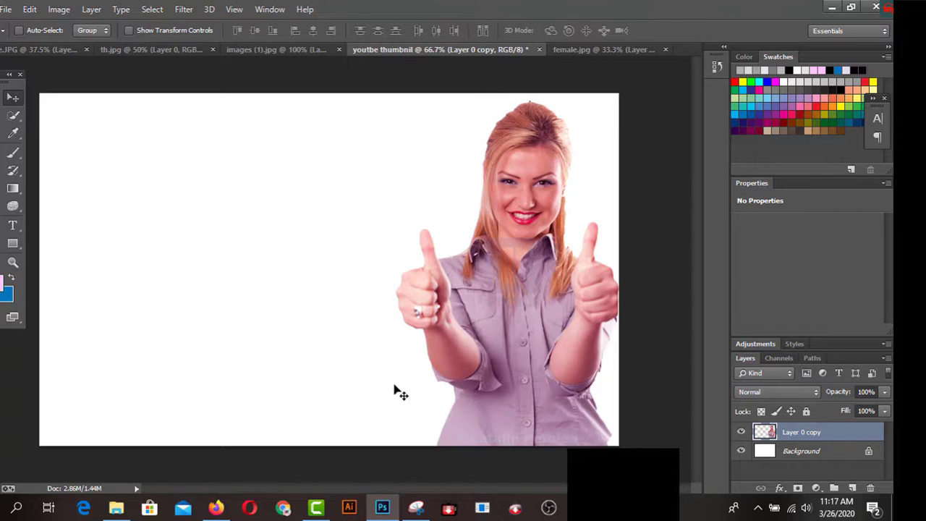
Draw a pink rectangle of about 1281 × 781 px covering the whole thumbnail canvas with the Rectangle Tool
click(22, 247)
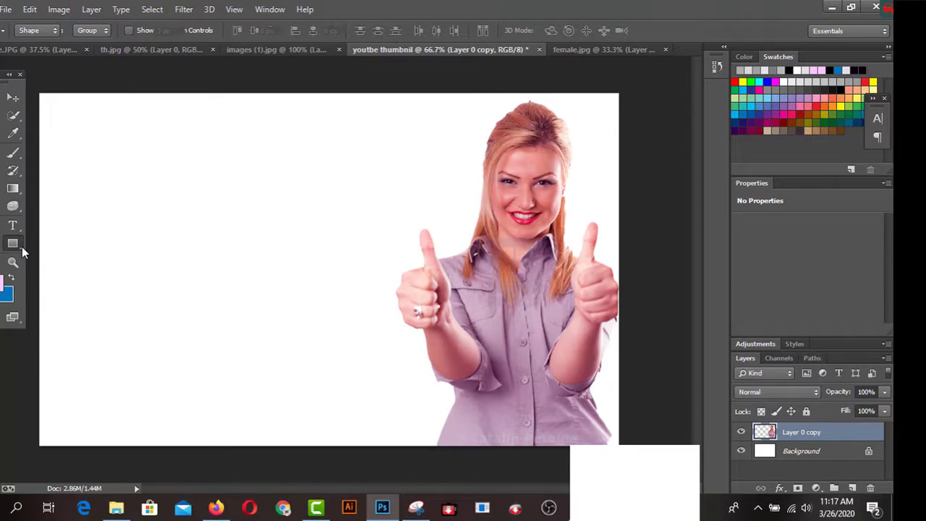
drag(22, 247, 47, 245)
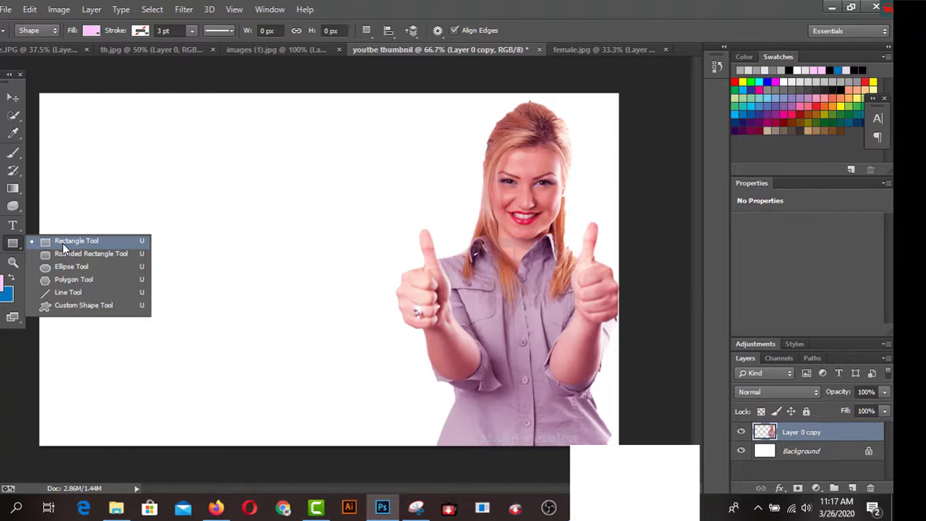
click(63, 244)
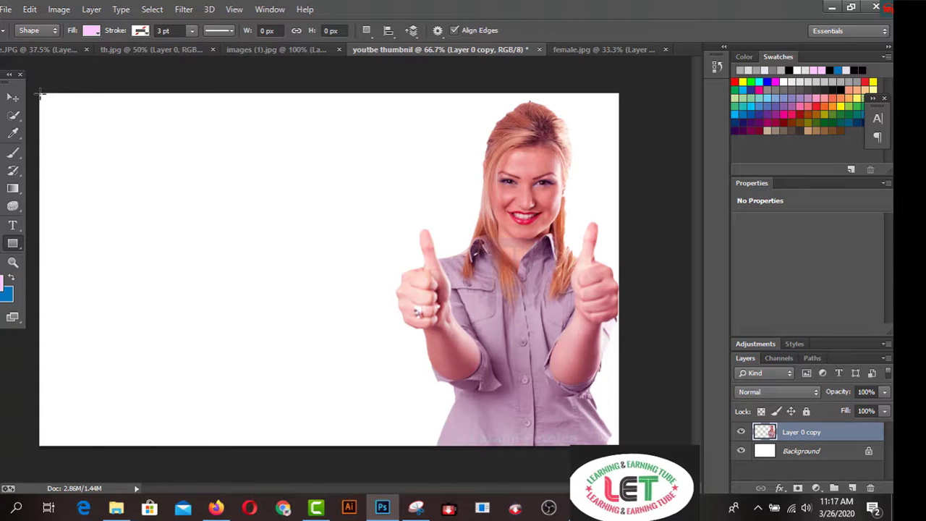
drag(41, 94, 620, 445)
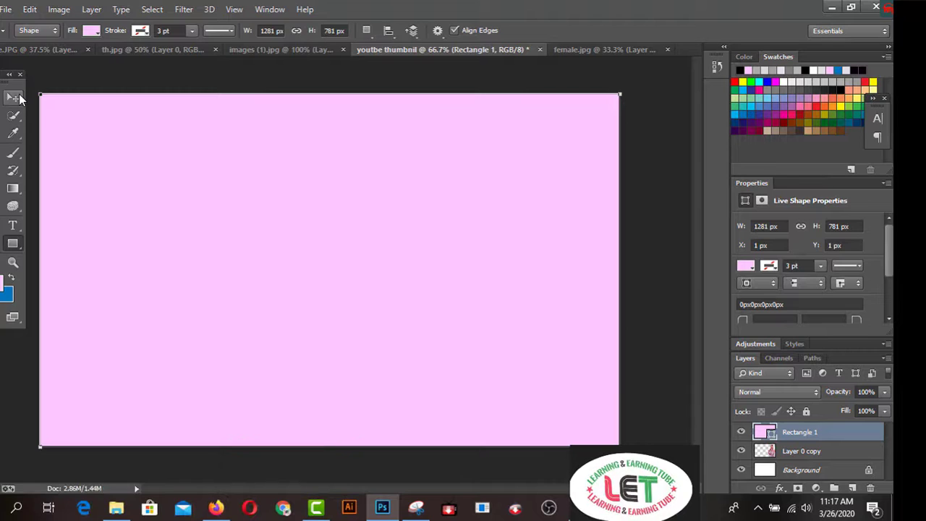
Move the woman's layer above the pink rectangle in the layer order
click(17, 98)
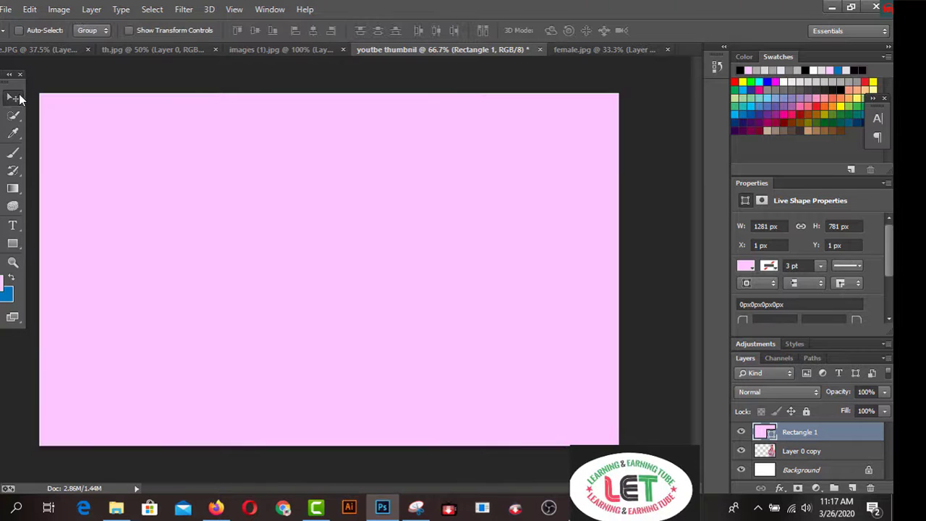
click(819, 452)
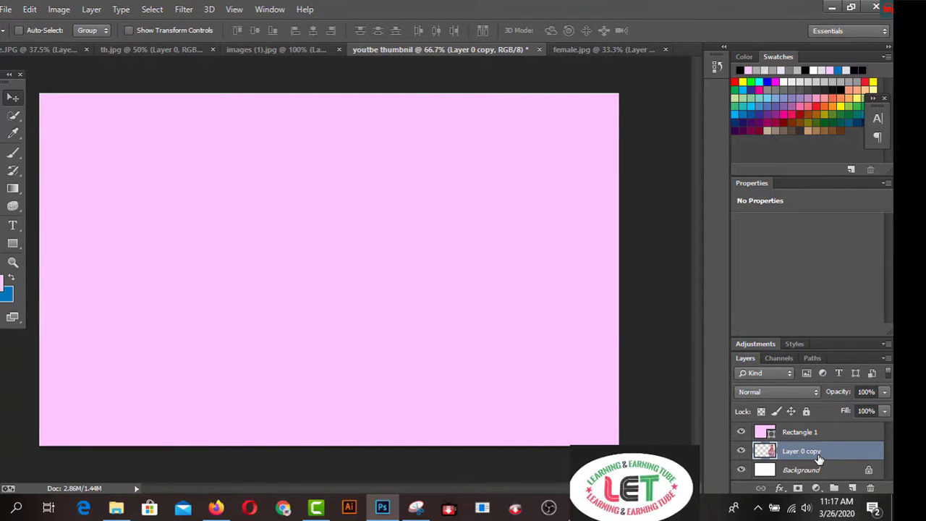
drag(814, 452, 816, 426)
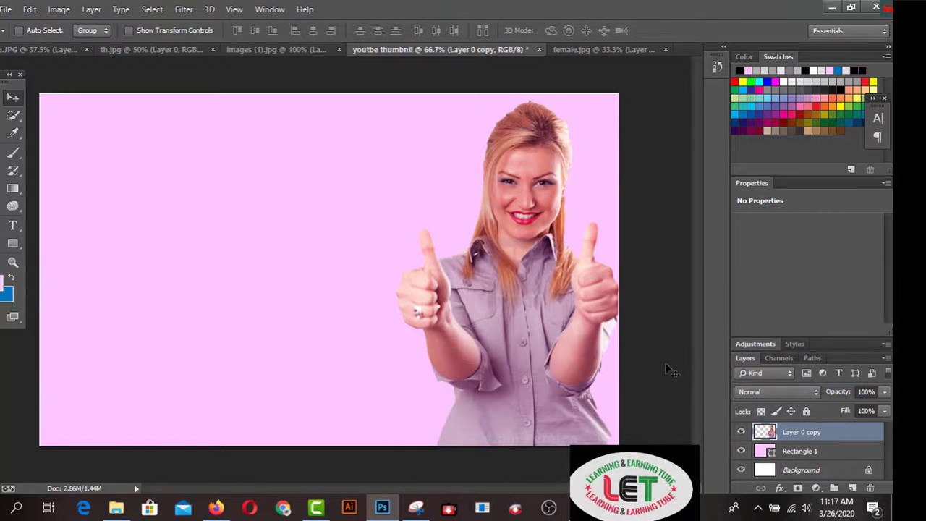
Apply Outer Glow, Drop Shadow, Stroke, Inner Shadow and Inner Glow layer styles to the woman's layer
right_click(815, 436)
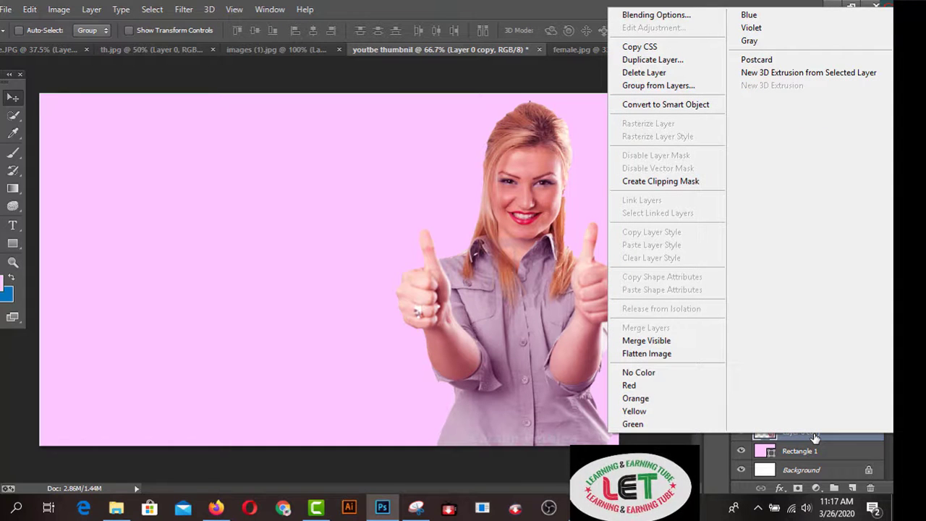
click(665, 20)
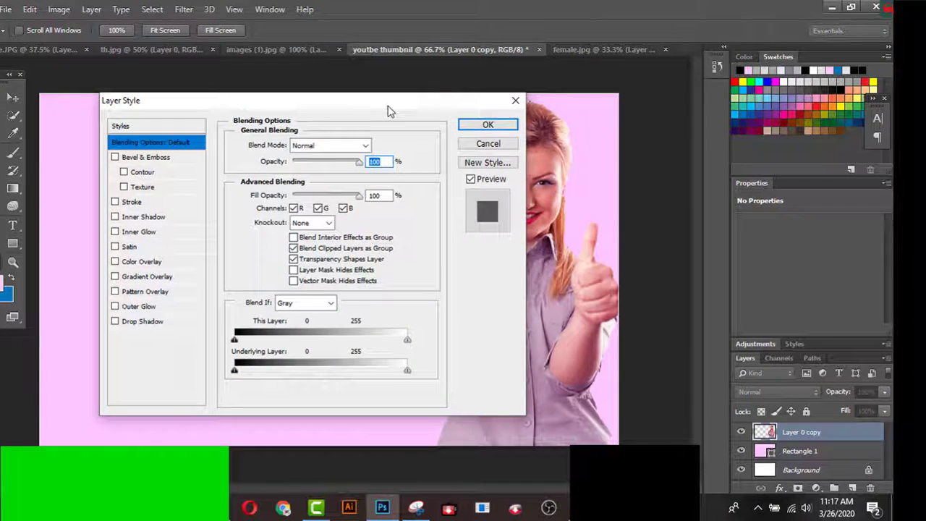
drag(217, 97, 730, 82)
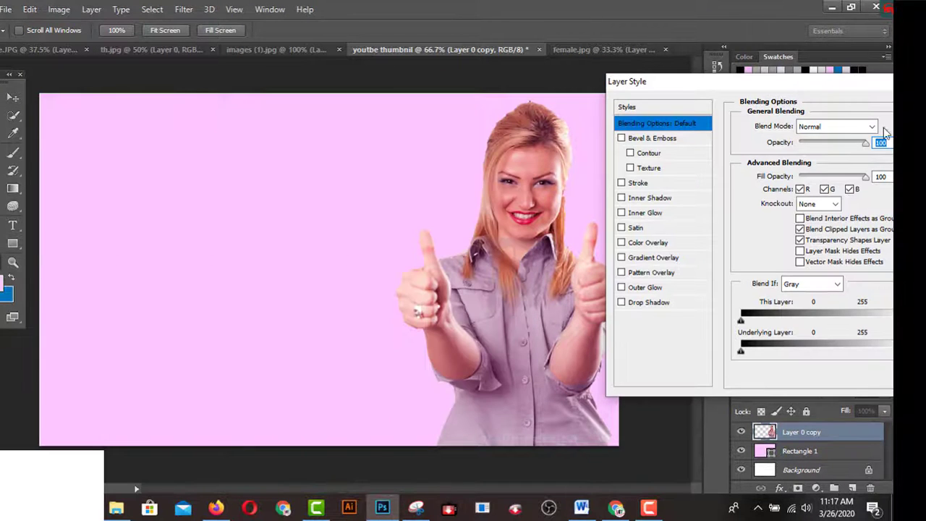
click(622, 288)
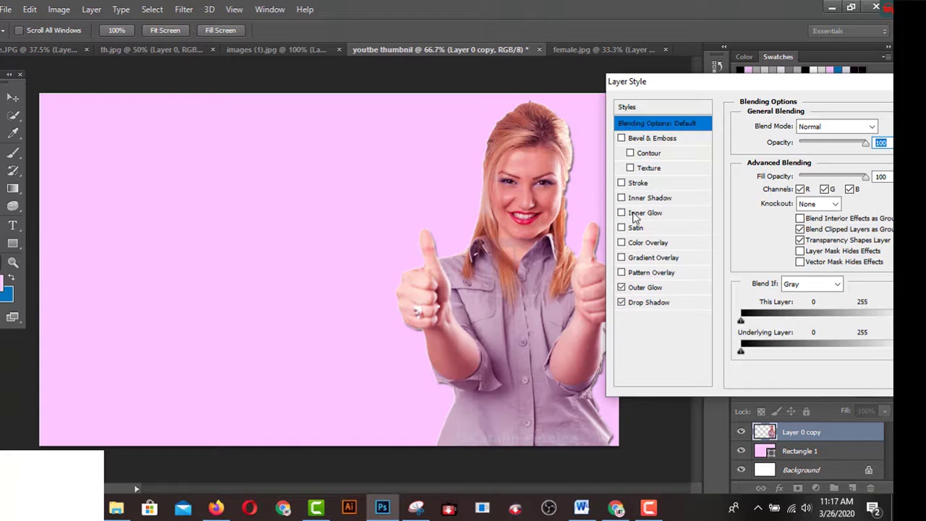
click(620, 183)
click(620, 198)
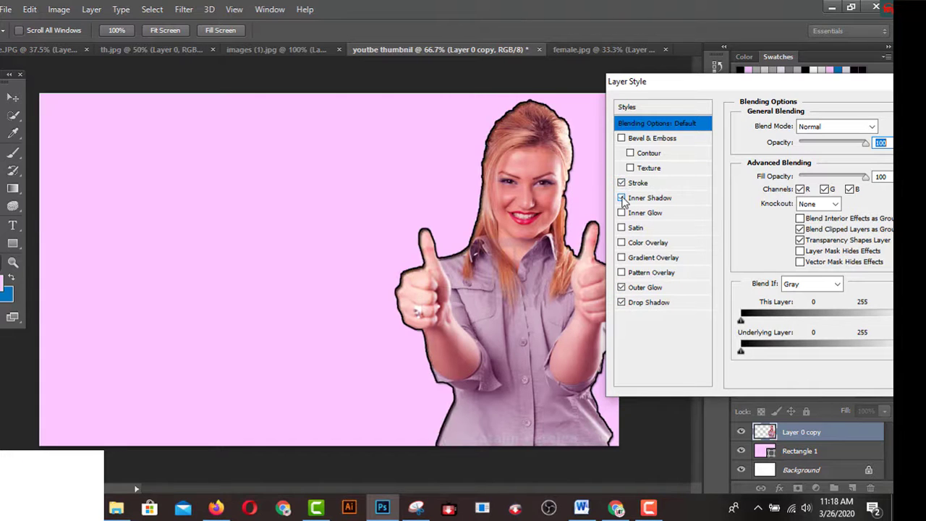
click(621, 213)
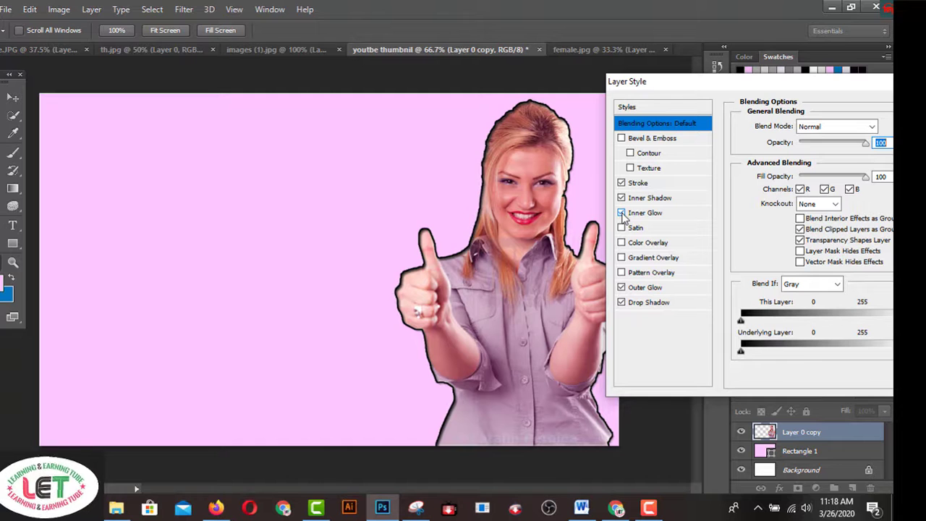
drag(778, 90, 448, 218)
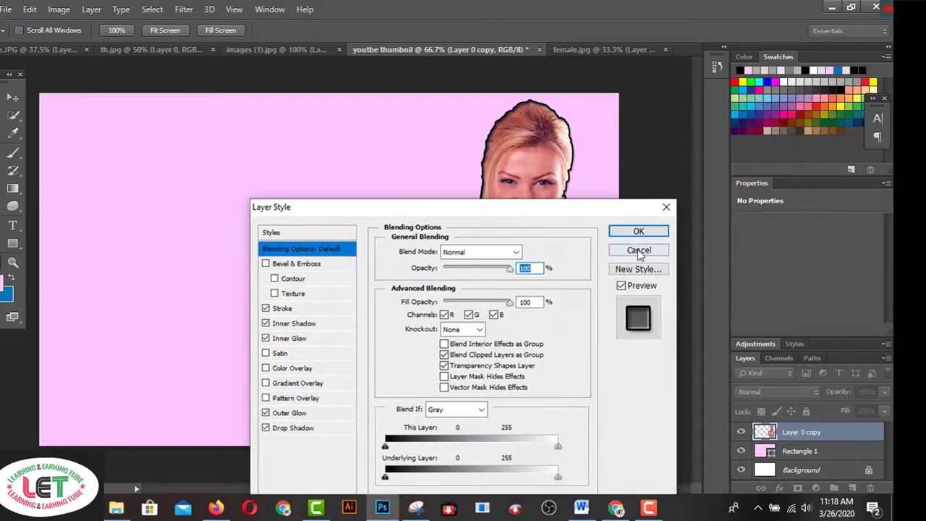
click(641, 233)
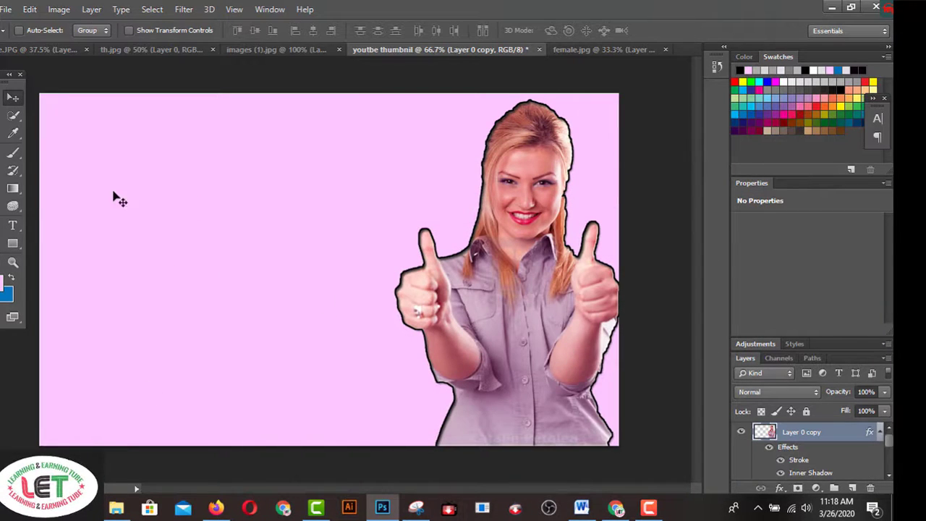
Bring the growth chart from images (1).jpg into the thumbnail and enlarge it along the bottom edge beside the woman
click(278, 48)
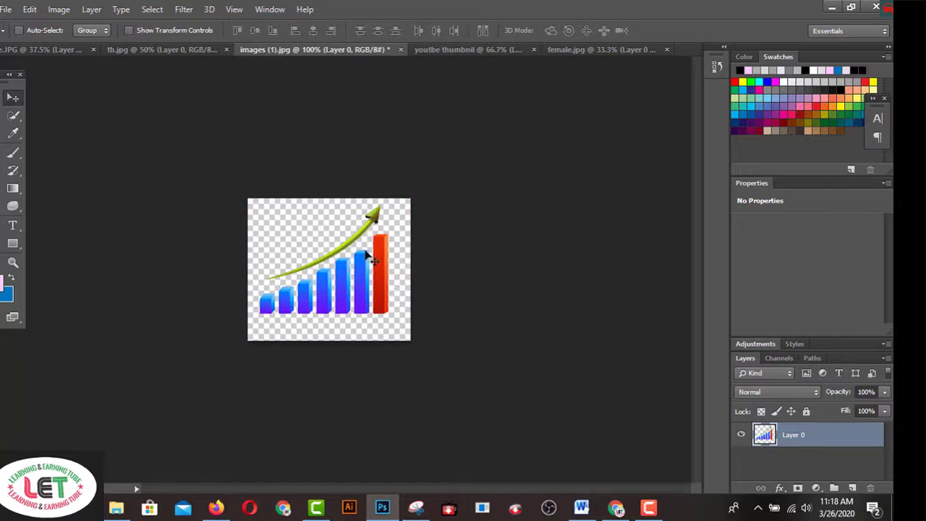
drag(352, 295, 362, 290)
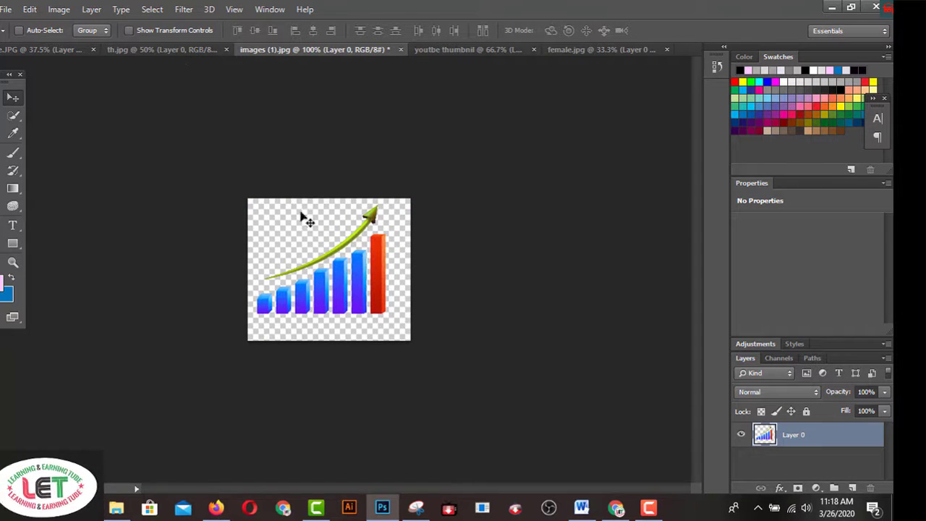
drag(355, 300, 337, 345)
key(ctrl+t)
key(Return)
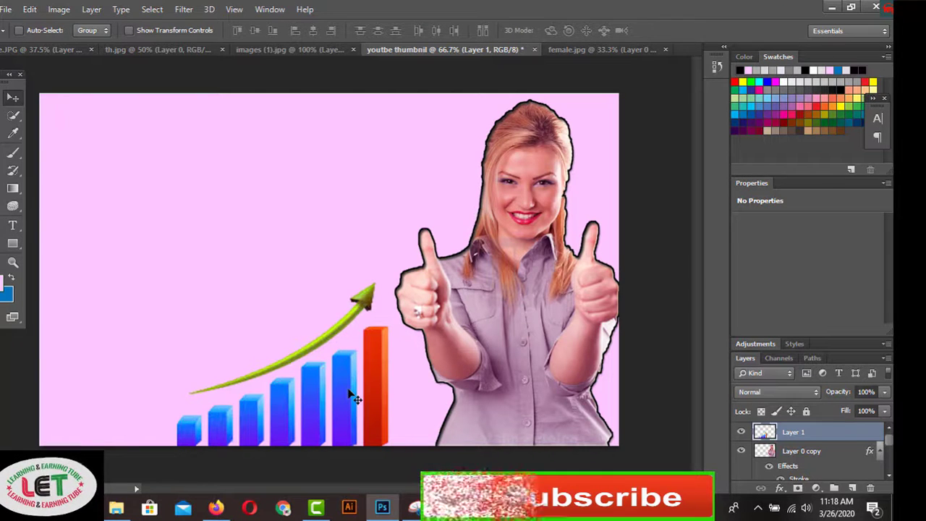
Bring the YouTube logo from th.jpg into the thumbnail document
click(275, 49)
click(193, 50)
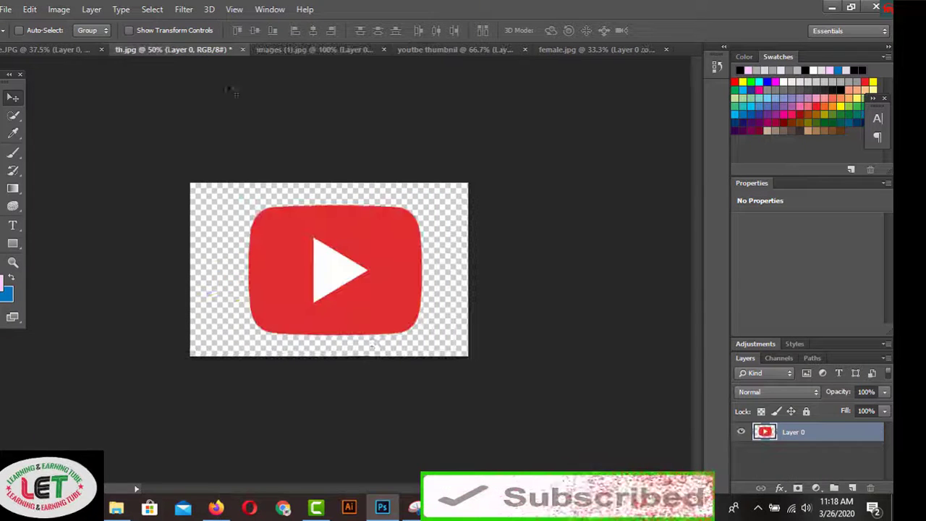
drag(331, 309, 181, 343)
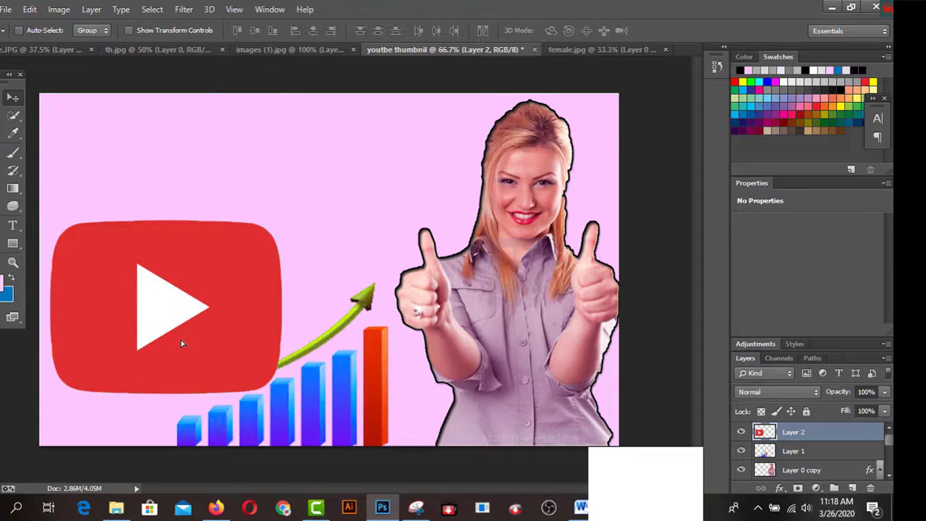
Scale the YouTube logo to about 58% width and 54% height and place it in the canvas's bottom-left corner beside the chart
key(ctrl+t)
drag(284, 226, 261, 242)
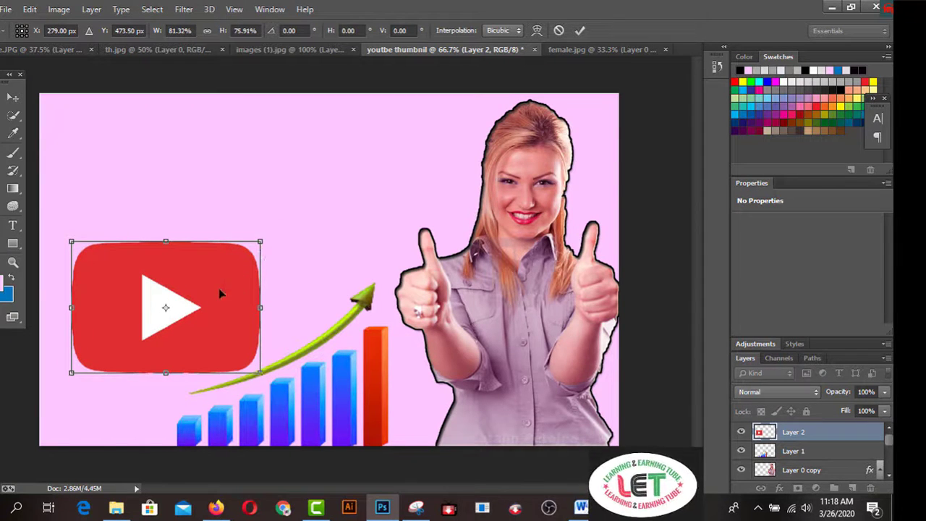
drag(218, 292, 201, 322)
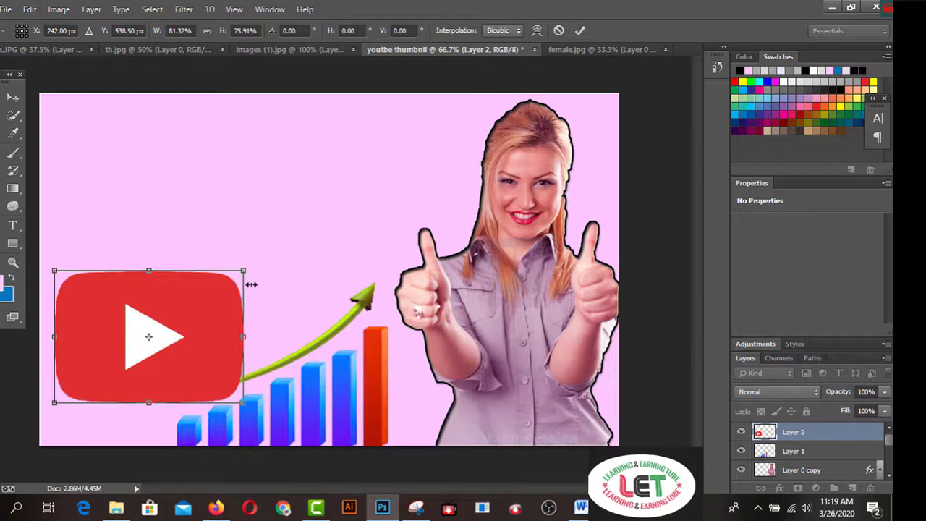
drag(245, 271, 219, 289)
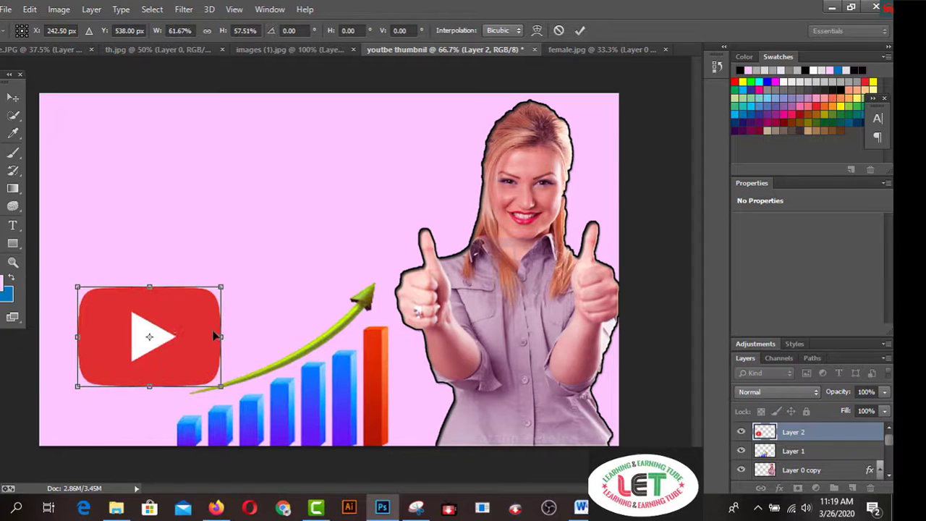
drag(206, 346, 179, 397)
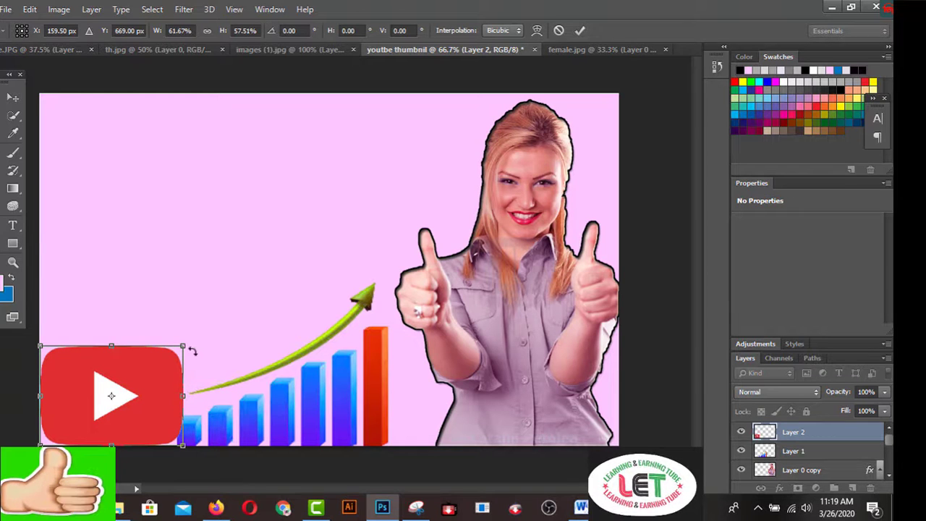
drag(182, 346, 167, 379)
click(13, 96)
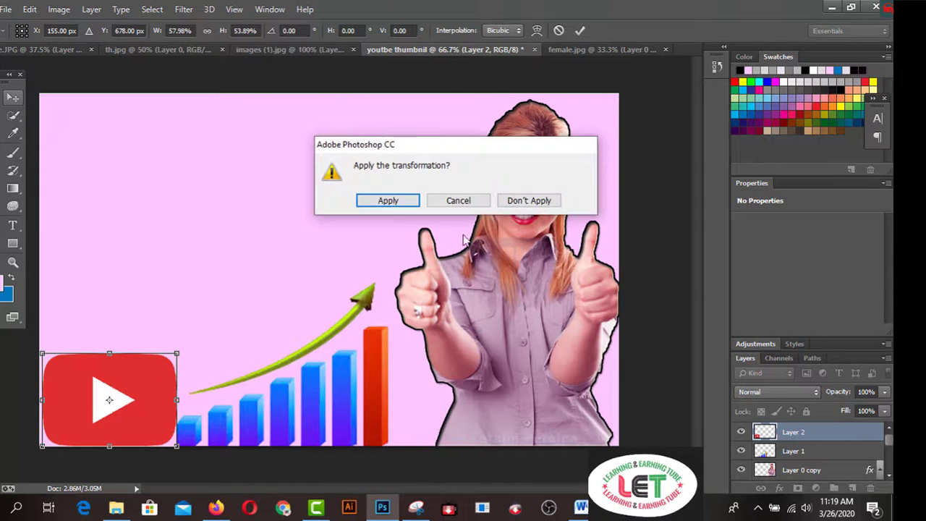
click(385, 199)
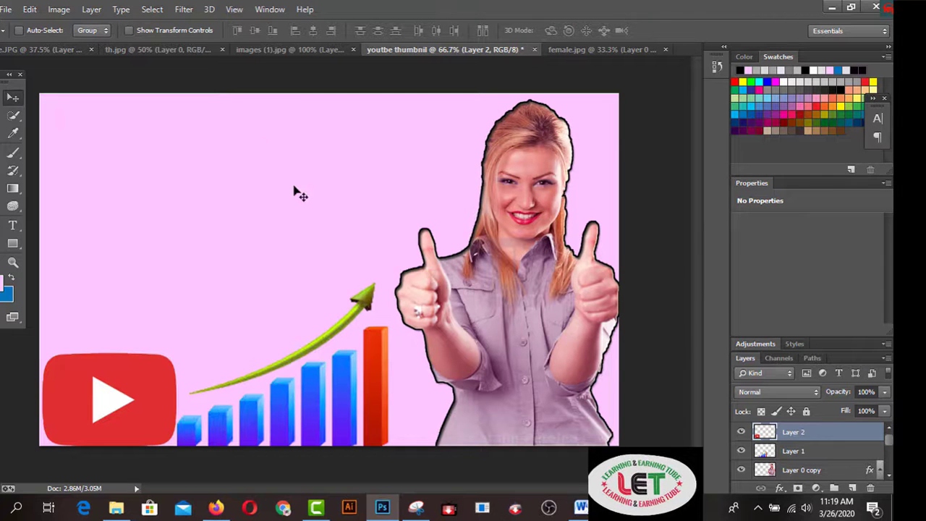
Switch to the browser to examine the sample YouTube thumbnails on Fiverr, and return to the Photoshop document
key(alt+Tab)
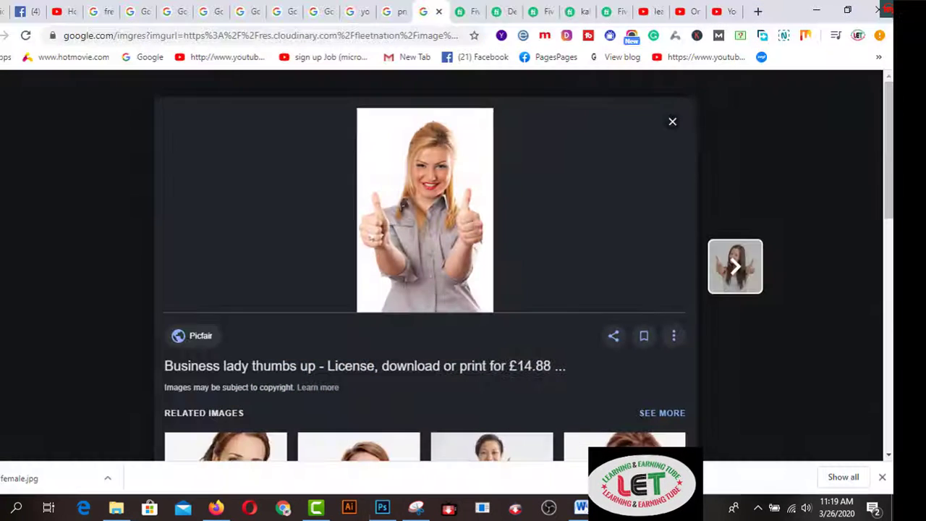
click(575, 11)
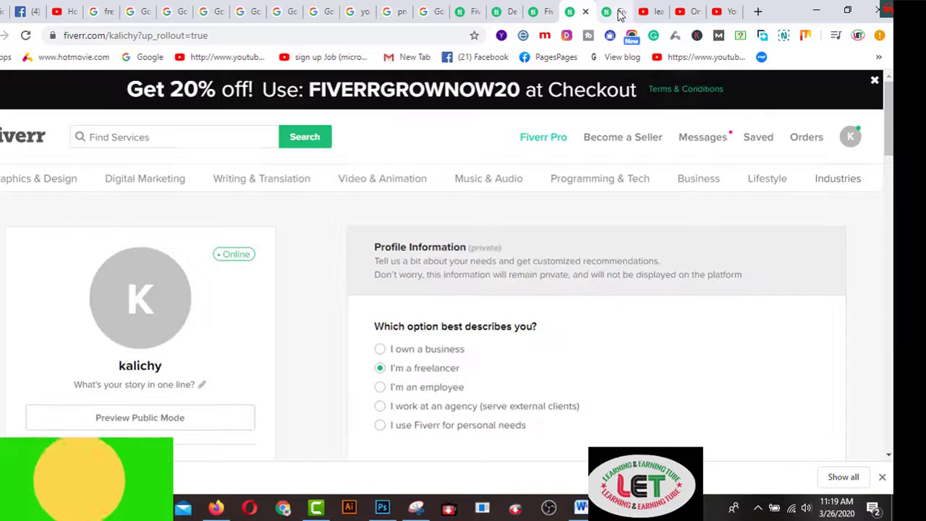
click(616, 12)
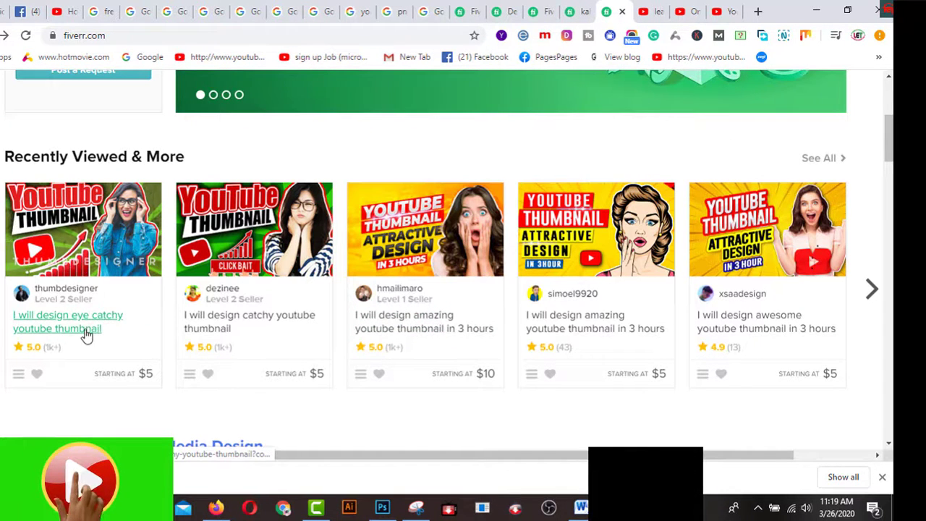
click(818, 13)
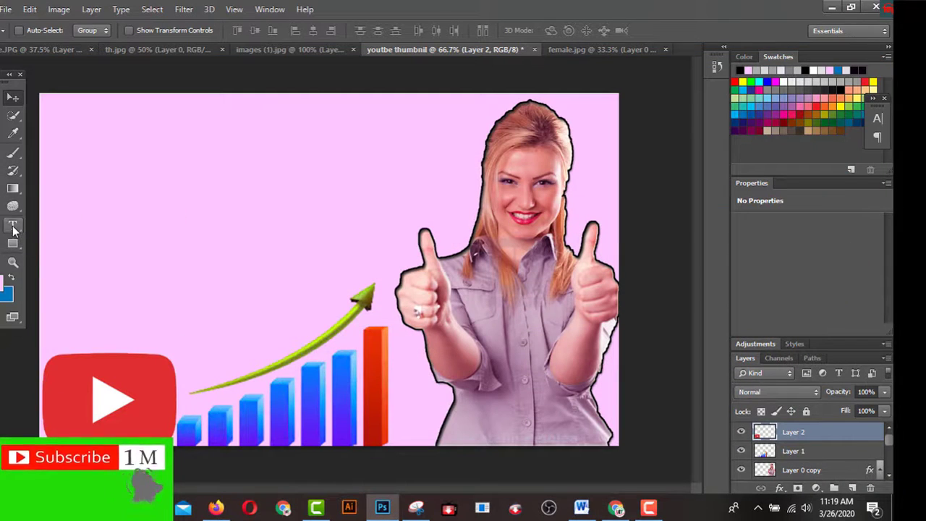
Add the horizontal text "EYE CATCHY" in the empty upper-left area of the thumbnail
click(13, 226)
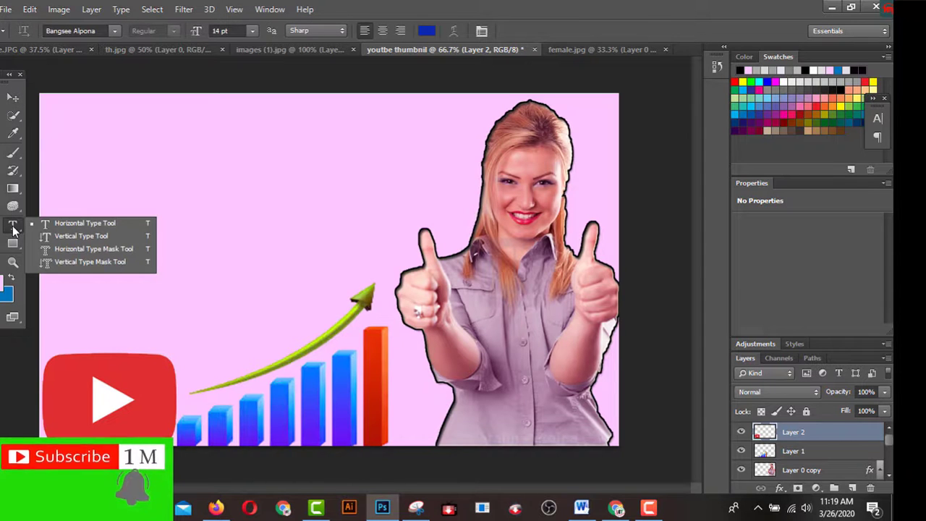
click(69, 225)
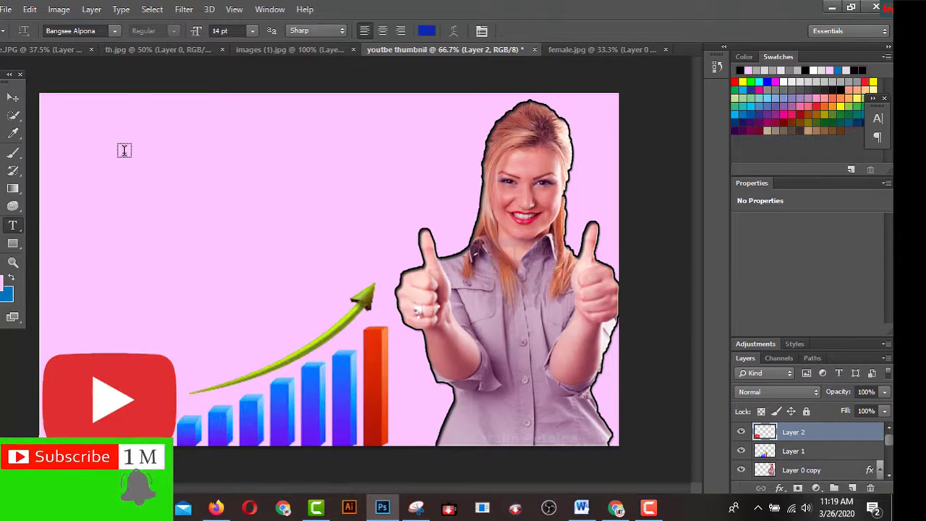
click(124, 150)
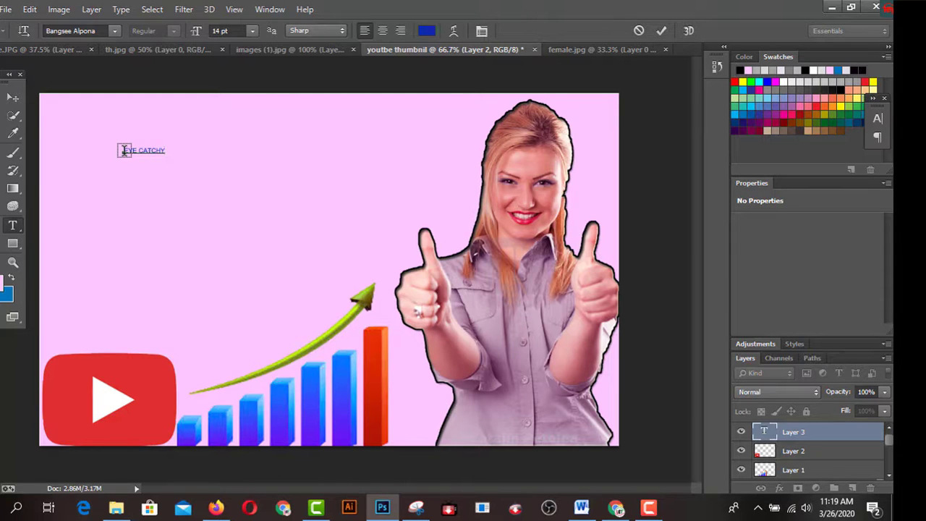
click(12, 98)
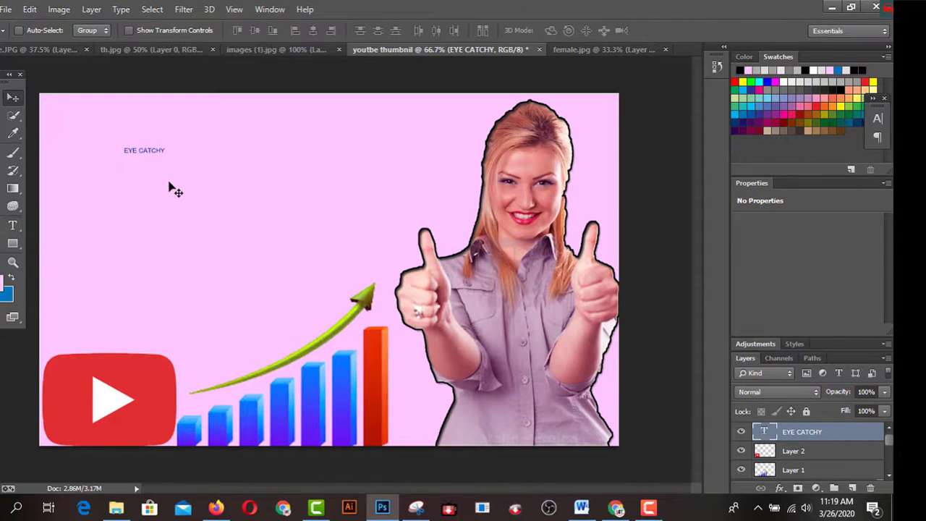
Scale the EYE CATCHY text to about 833% width and 869% height and place it along the canvas's top edge beside the woman
key(ctrl+t)
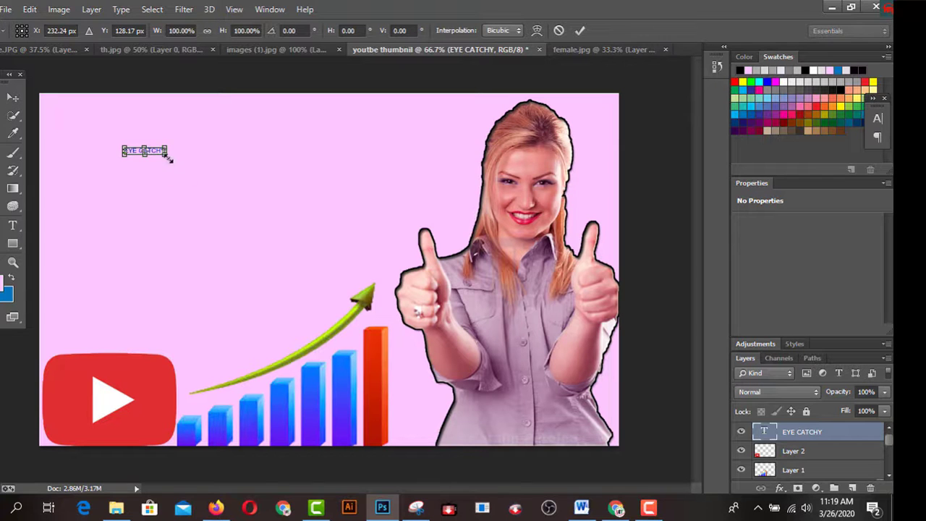
drag(167, 159, 304, 226)
drag(275, 159, 384, 129)
drag(221, 160, 220, 165)
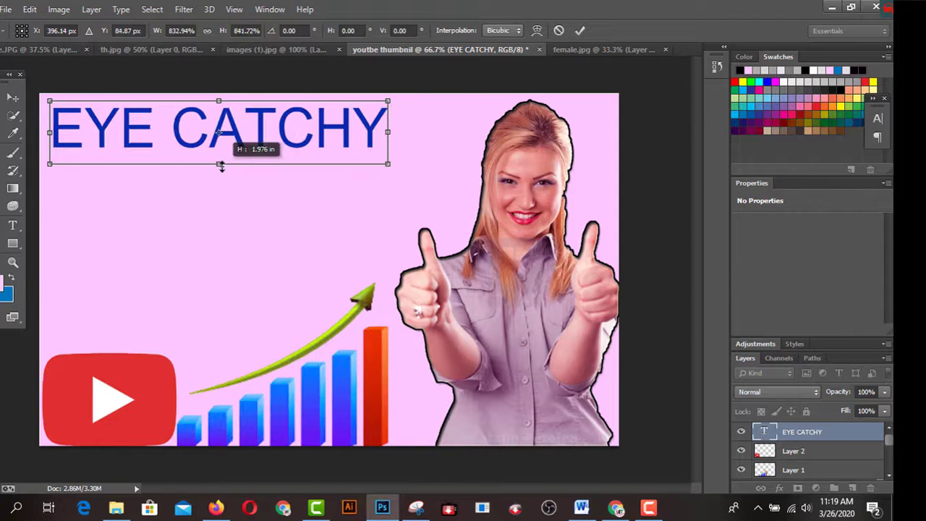
drag(232, 132, 233, 143)
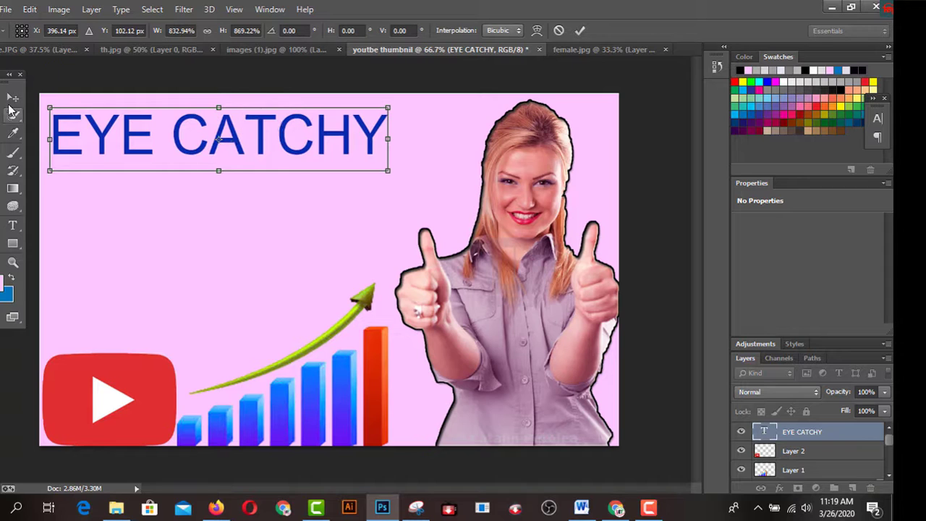
click(12, 96)
key(Return)
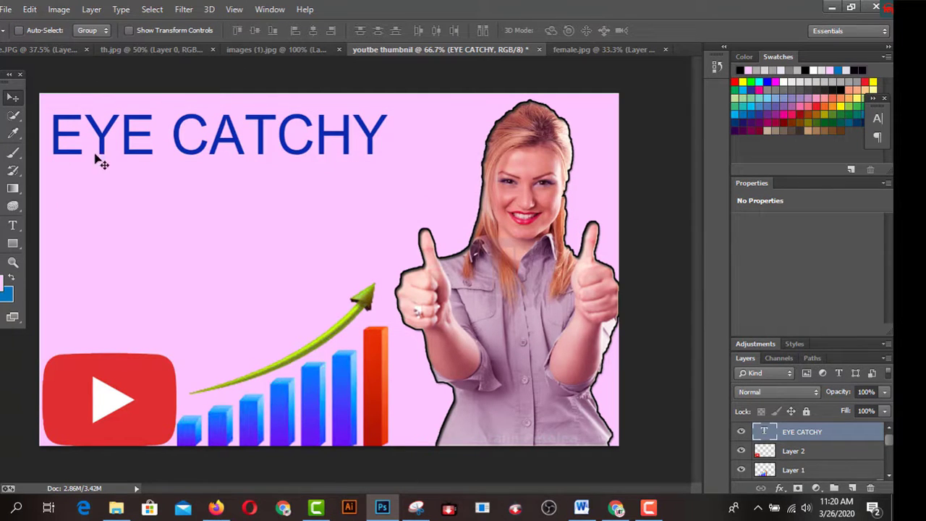
Change the font of the whole EYE CATCHY text to Berlin Sans FB Demi Bold
click(13, 225)
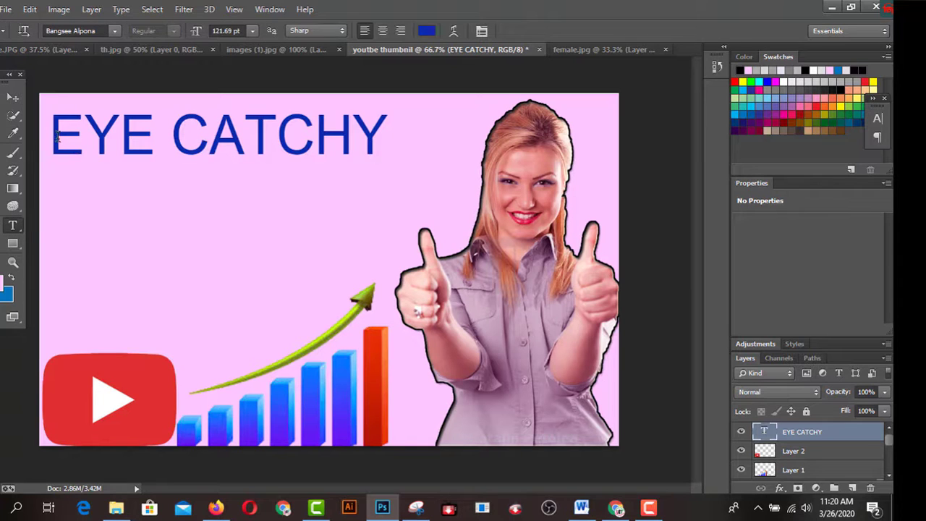
click(57, 136)
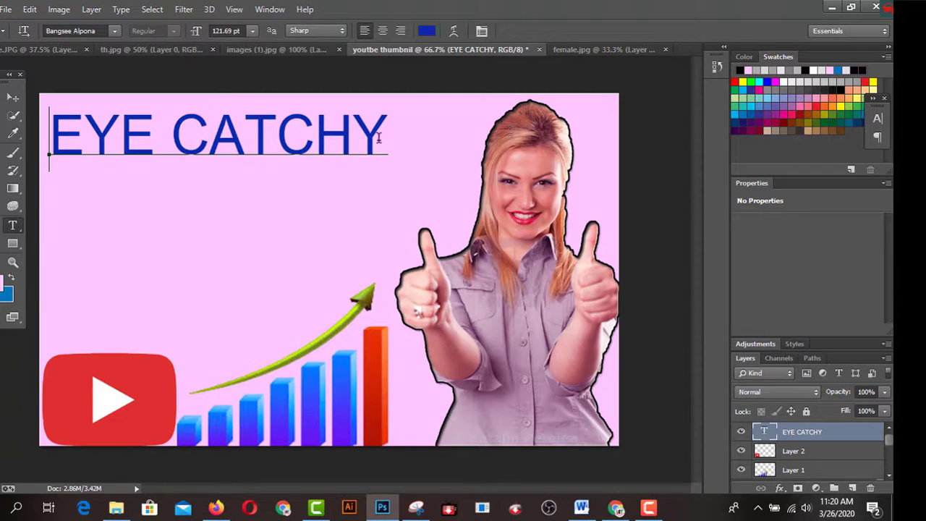
key(ctrl+a)
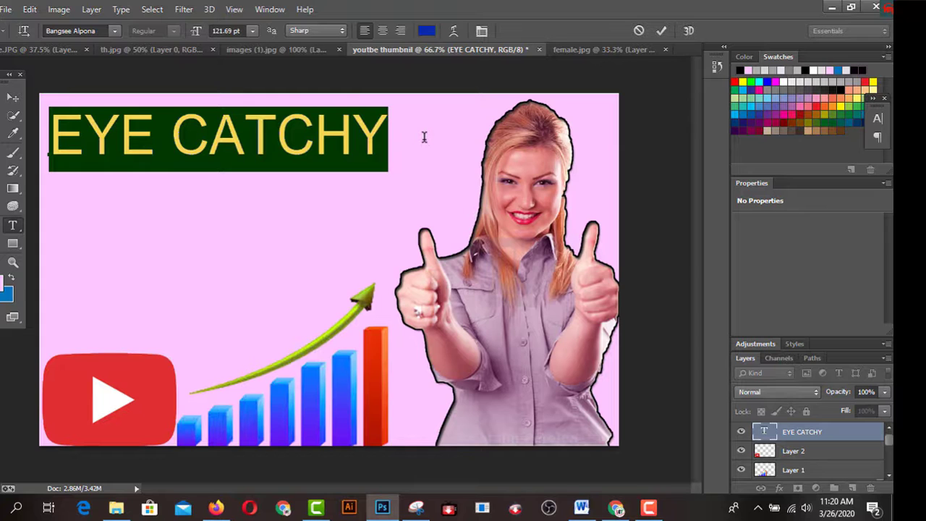
click(114, 30)
click(182, 234)
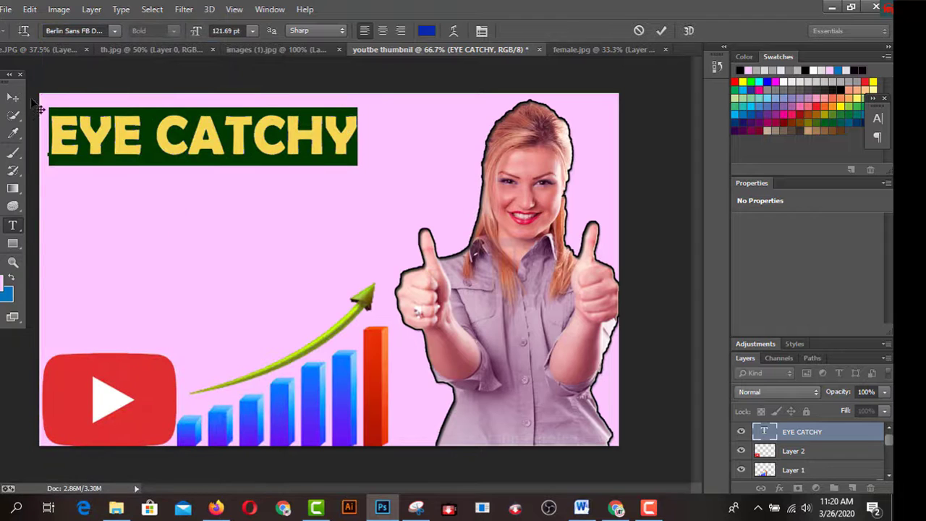
click(13, 97)
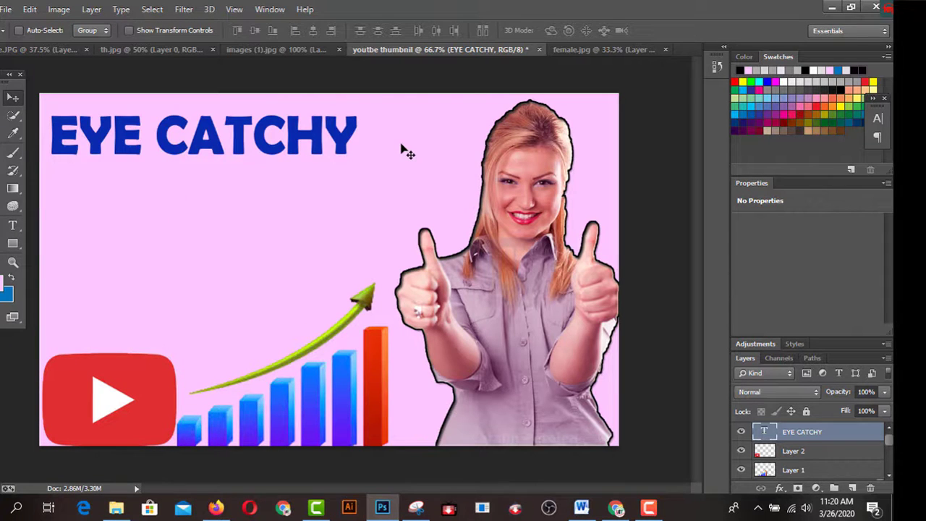
Widen the EYE CATCHY heading to about 127% so it reaches close to the woman's head
key(ctrl+t)
drag(357, 137, 443, 143)
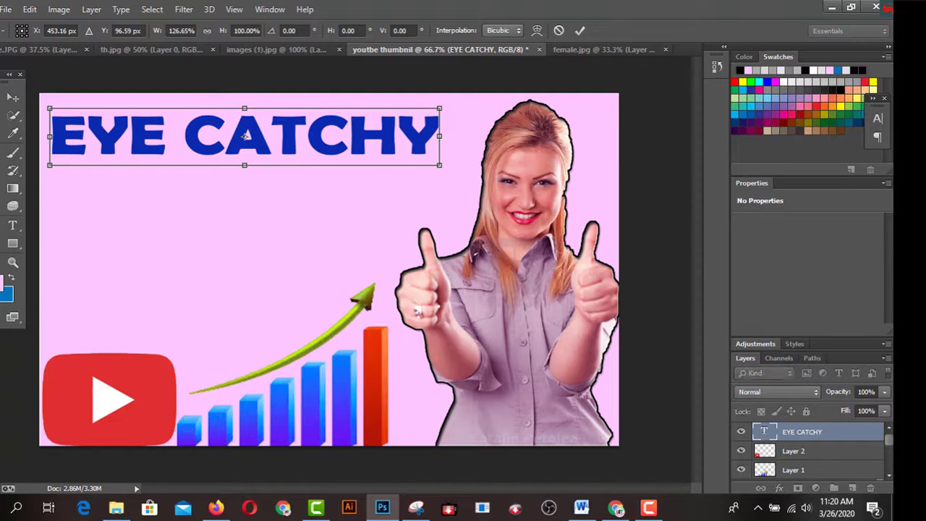
click(12, 97)
click(387, 201)
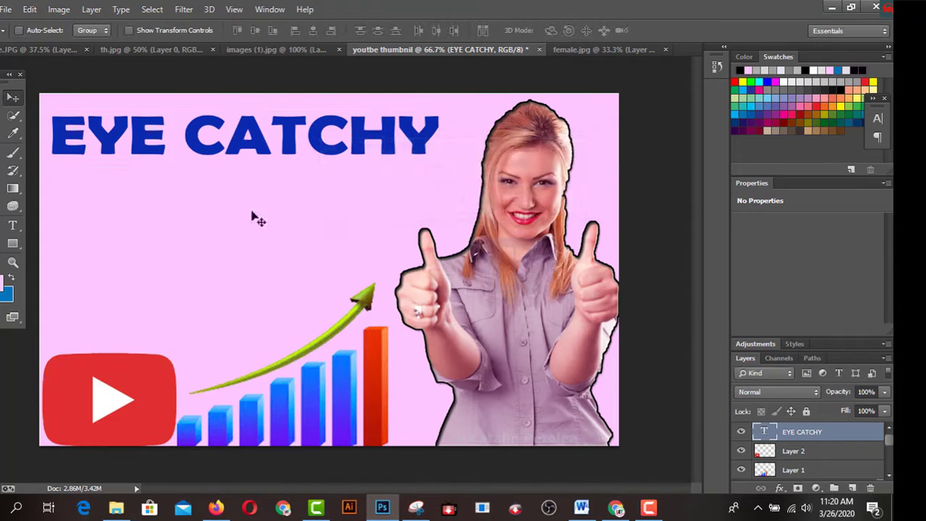
Nudge the EYE CATCHY heading slightly down and place a duplicate of it directly below
key(Down)
key(Down)
key(Down)
key(Down)
key(Down)
key(Down)
key(Down)
key(Down)
key(Down)
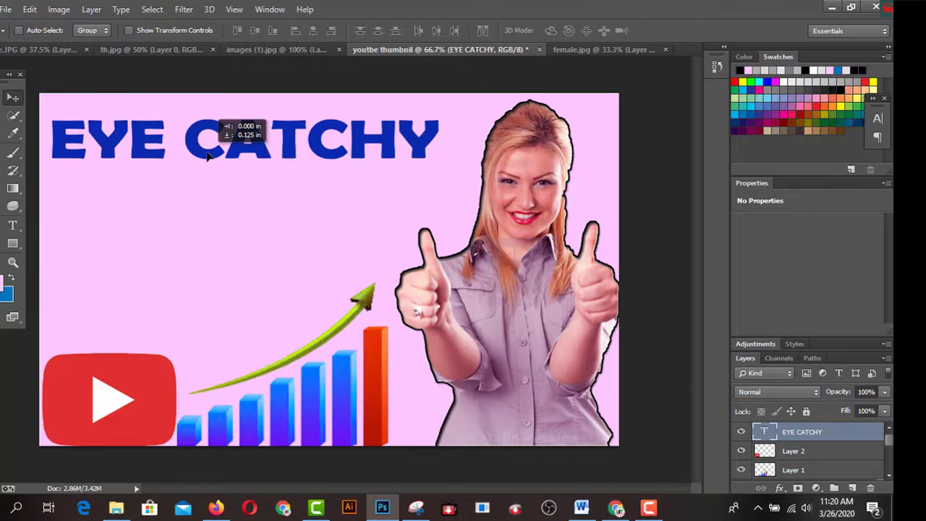
key(Up)
key(Up)
key(Up)
key(Up)
key(Up)
key(Up)
key(Up)
drag(211, 153, 204, 220)
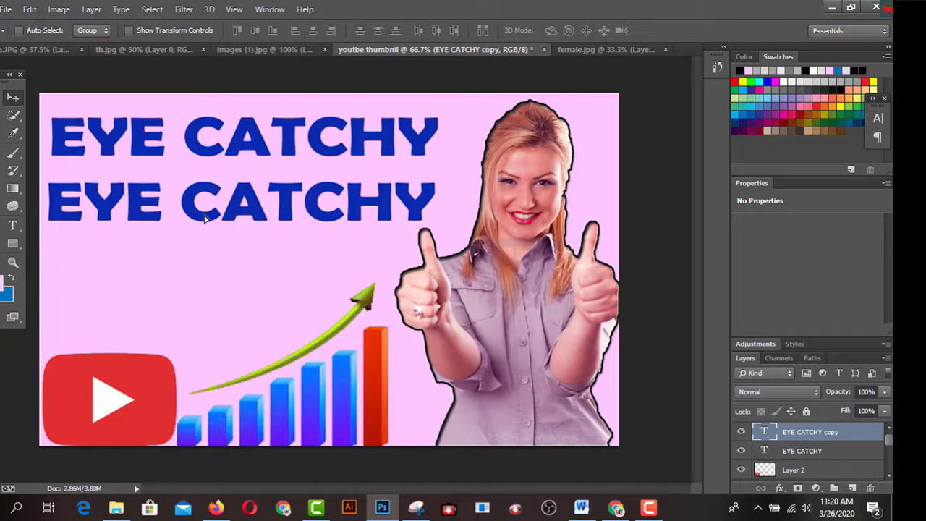
Replace the duplicated heading's text with "YOUTUBE" and select the whole word
click(13, 226)
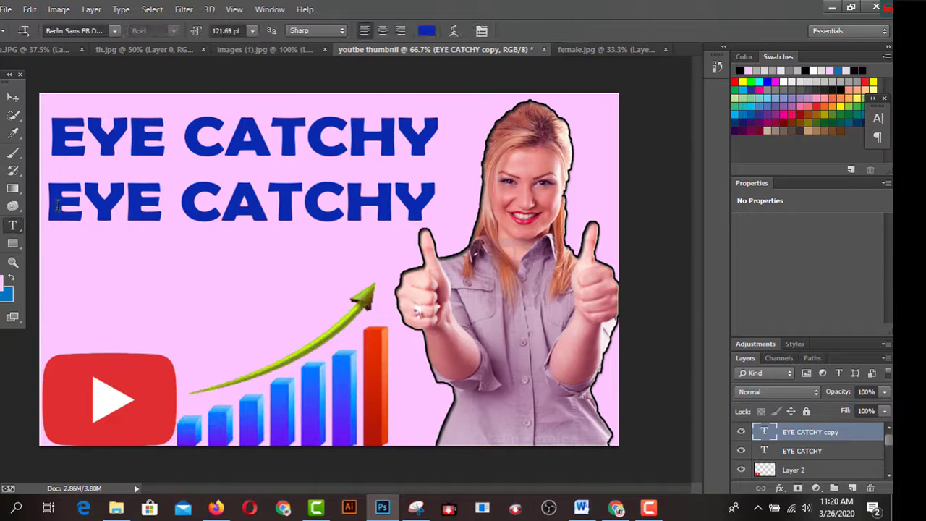
drag(51, 197, 476, 221)
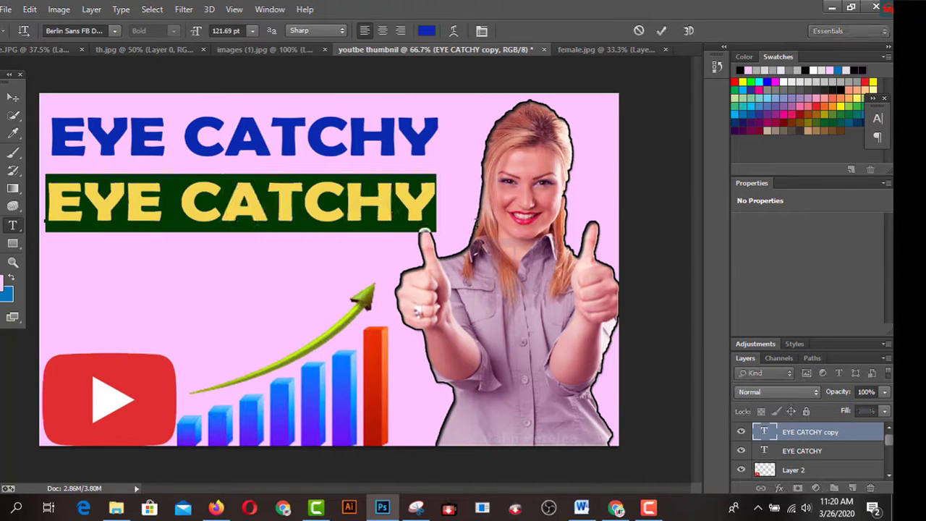
text(YOU)
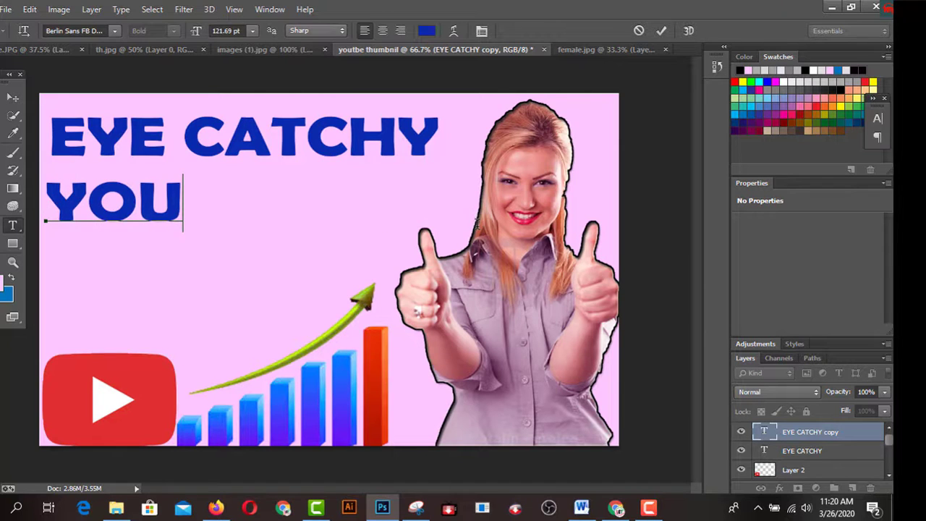
text(TUBE)
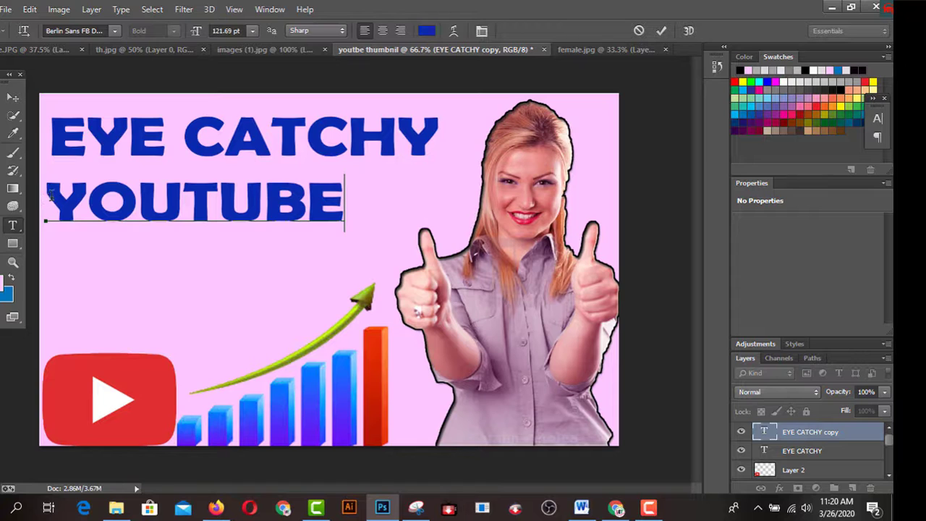
drag(45, 213, 417, 230)
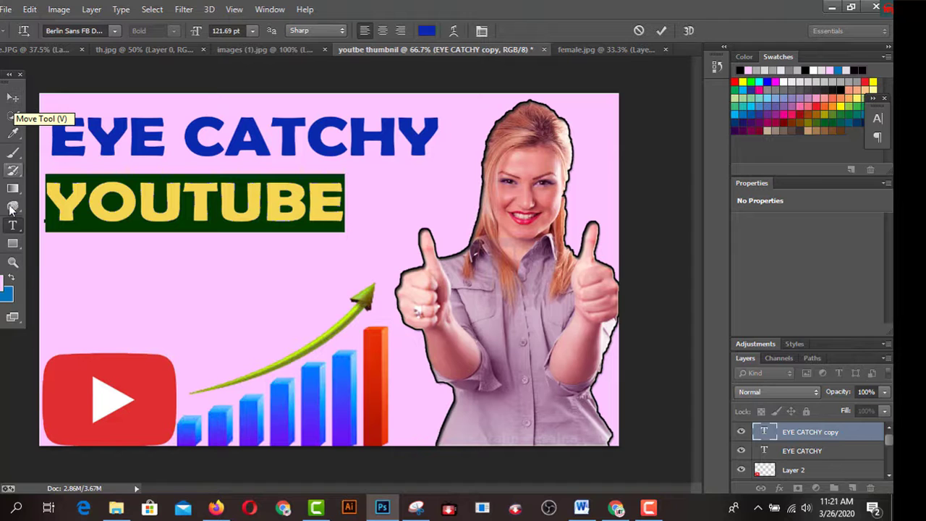
click(7, 292)
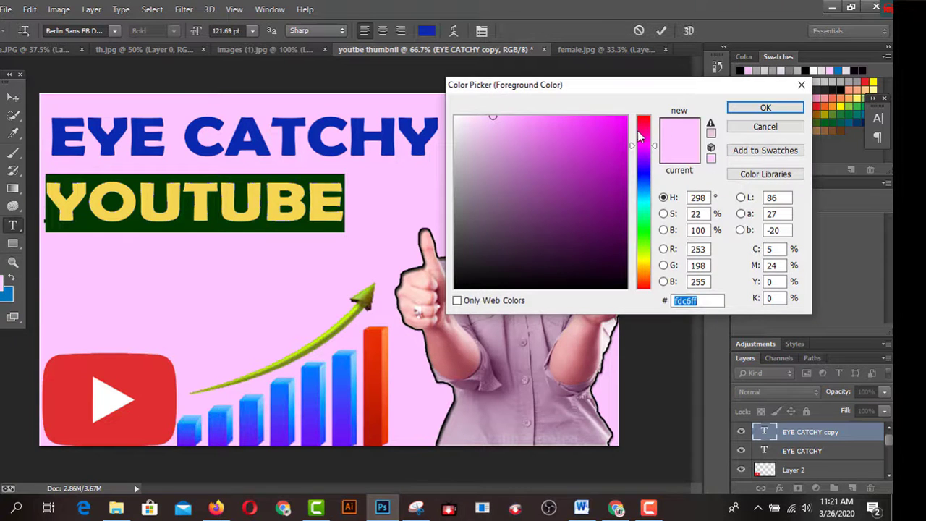
drag(640, 136, 617, 120)
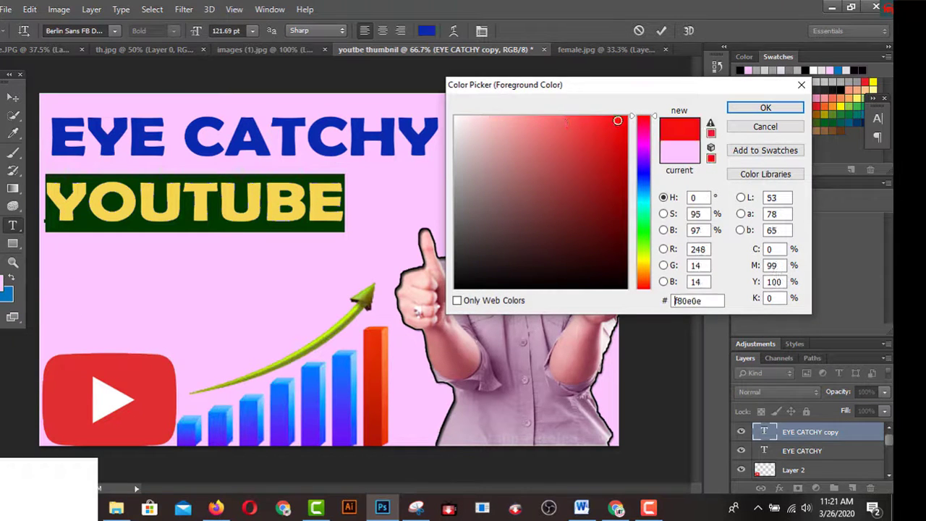
click(765, 126)
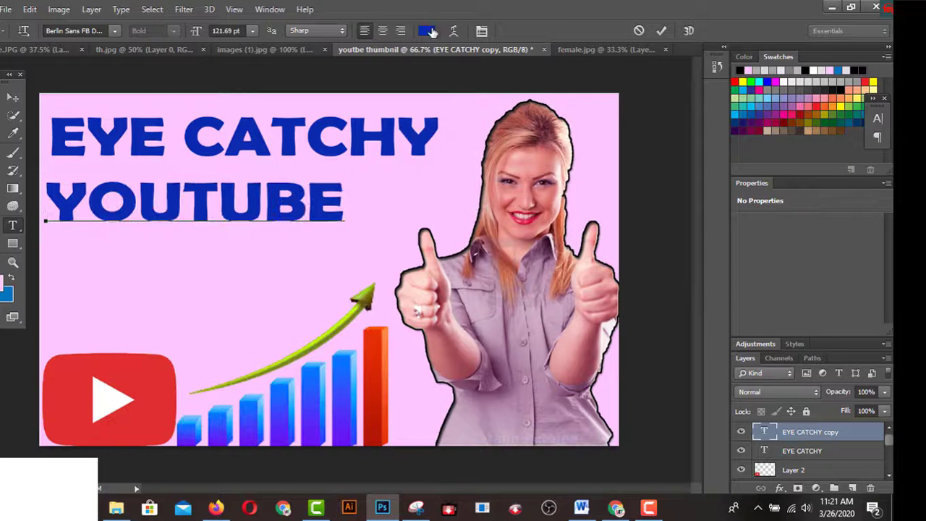
Set the YOUTUBE text color to bright red, ff1414
click(427, 31)
drag(643, 136, 643, 115)
click(614, 120)
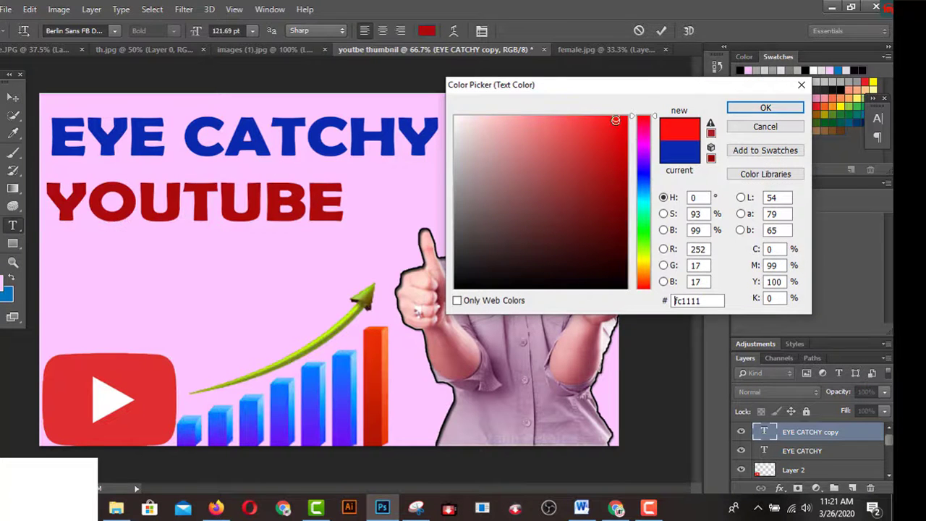
click(621, 120)
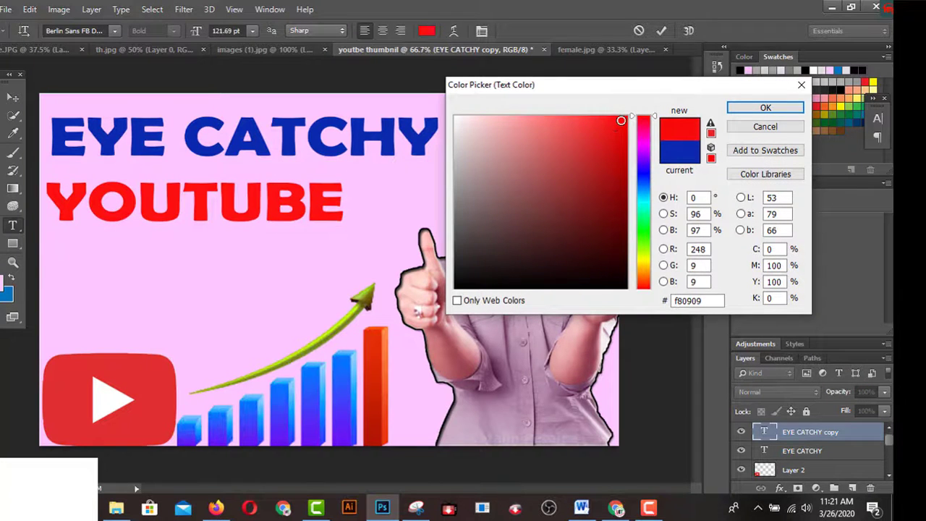
click(614, 114)
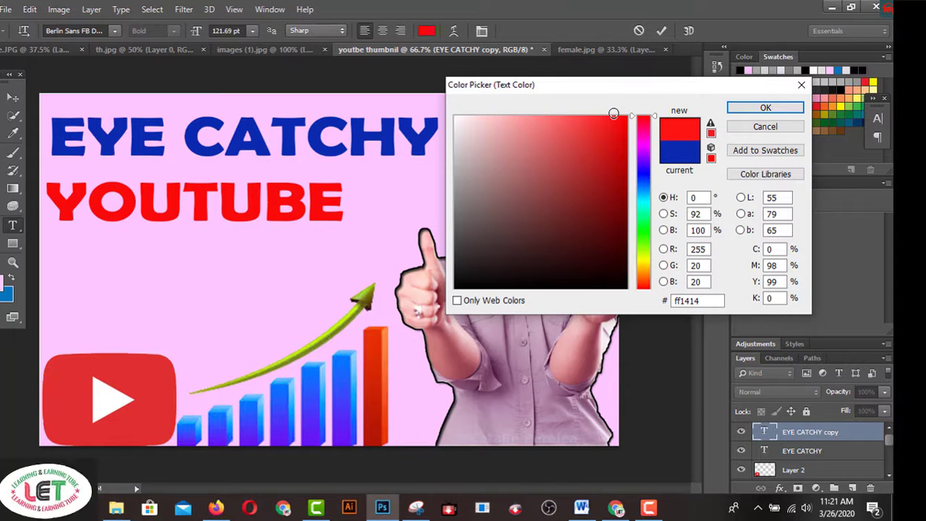
click(766, 107)
click(15, 100)
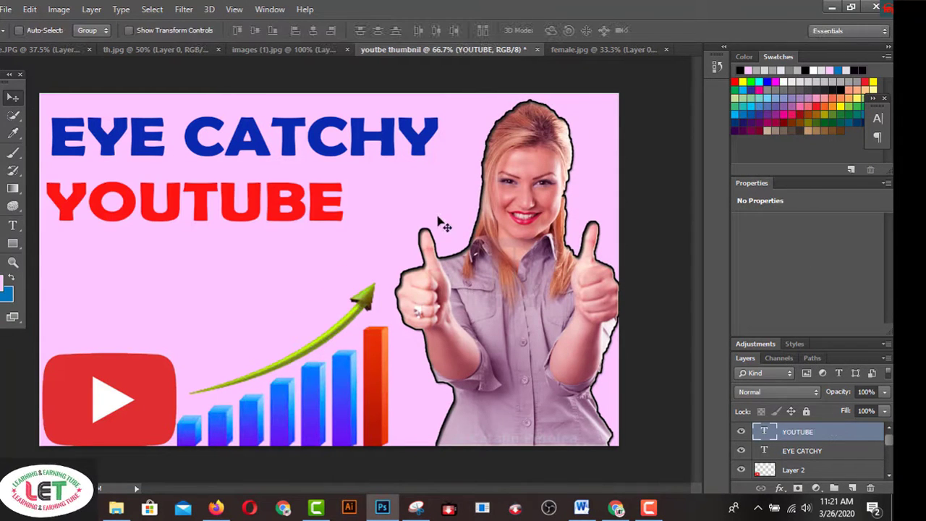
Widen the red YOUTUBE heading to about 123% of its width
key(ctrl+t)
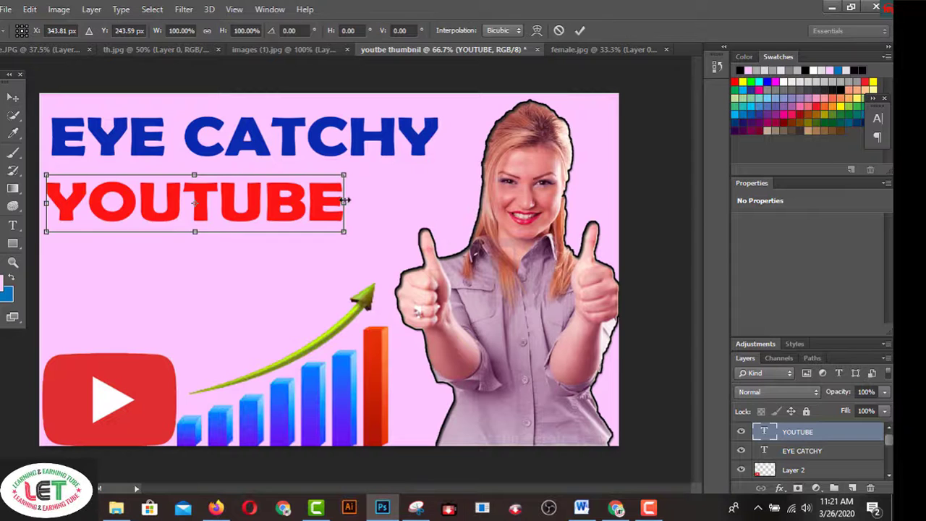
drag(344, 202, 413, 200)
key(v)
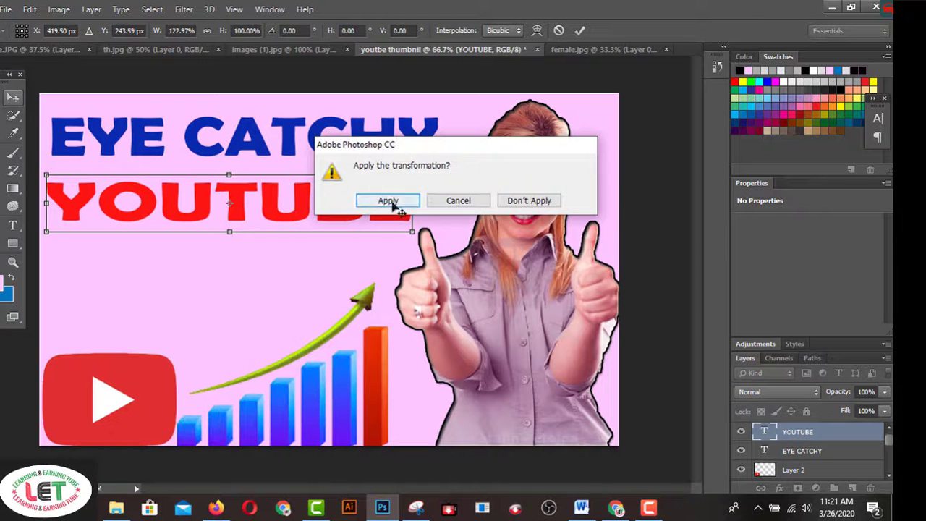
click(389, 202)
Place a duplicate of the YOUTUBE heading directly below it and replace its text with "THUMBNIL"
drag(290, 203, 279, 260)
click(12, 225)
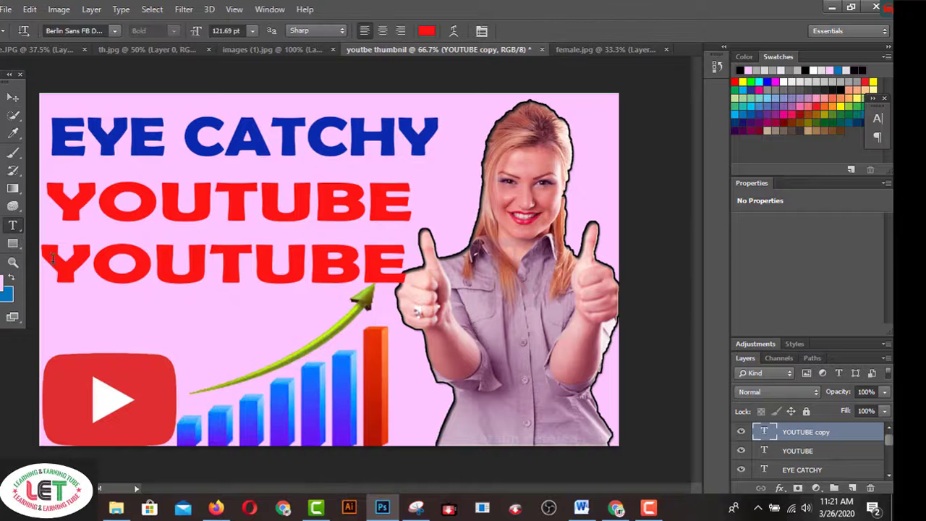
drag(41, 253, 415, 251)
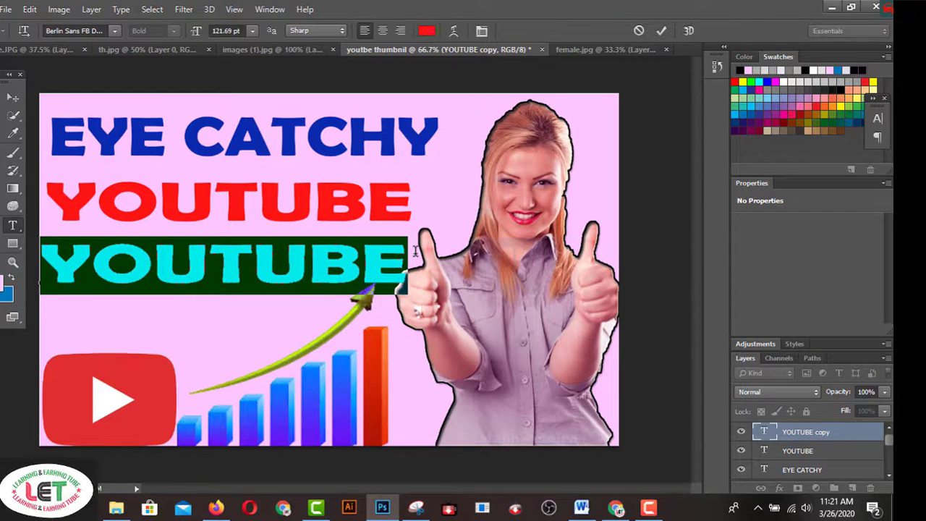
text(THUM)
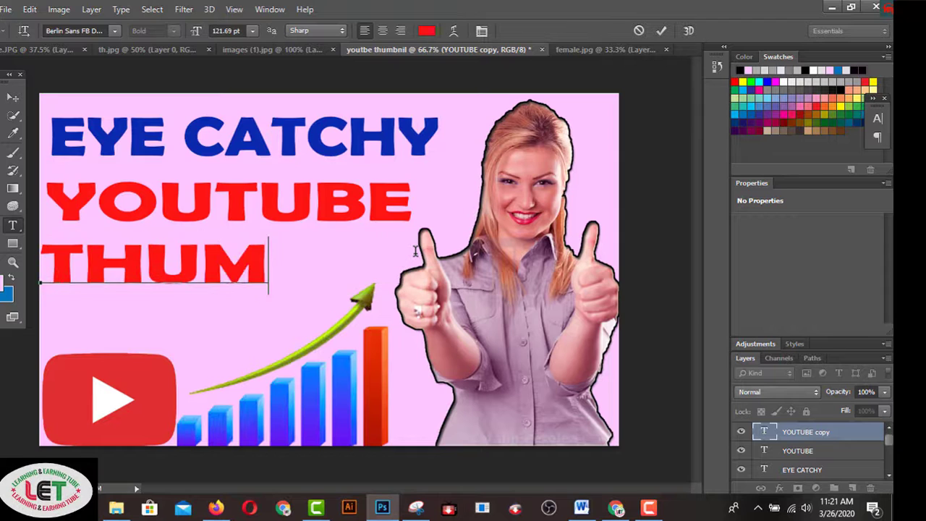
text(BNIL)
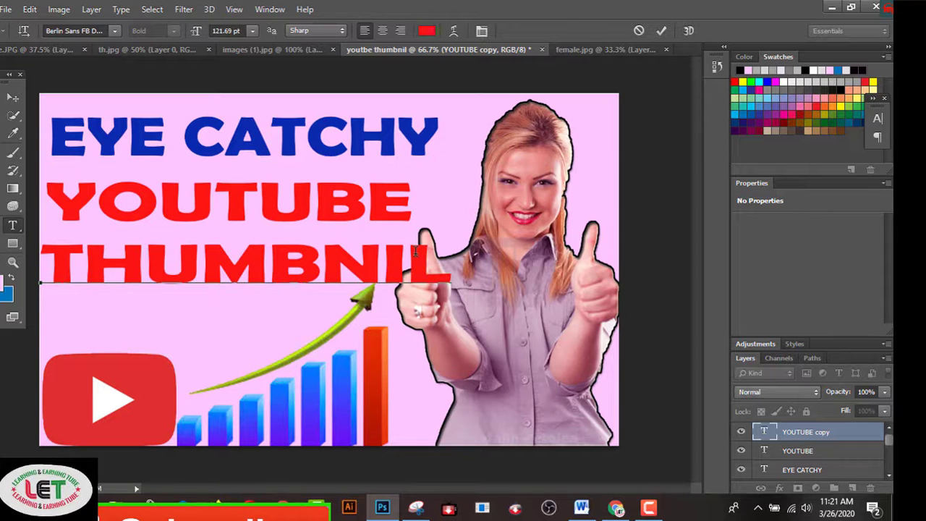
Set the THUMBNIL text color to near-black, 0d0202
drag(450, 261, 41, 261)
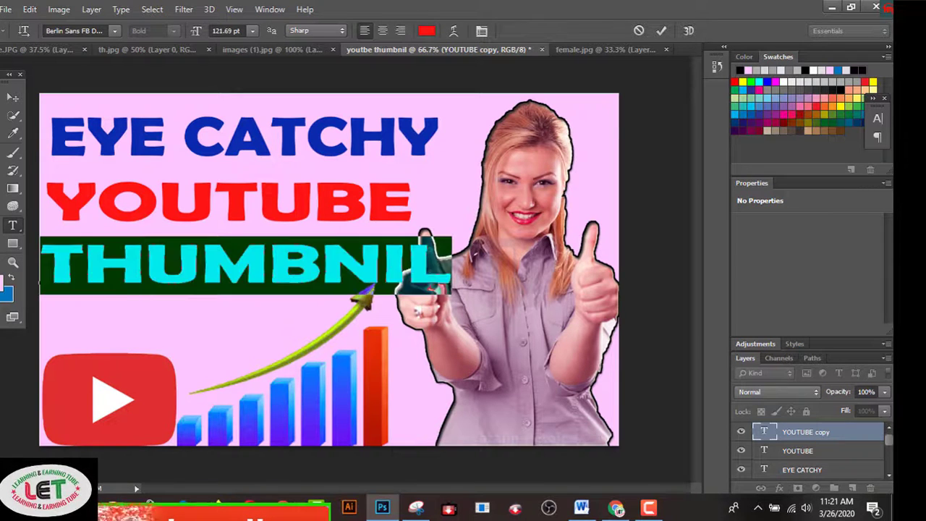
click(426, 30)
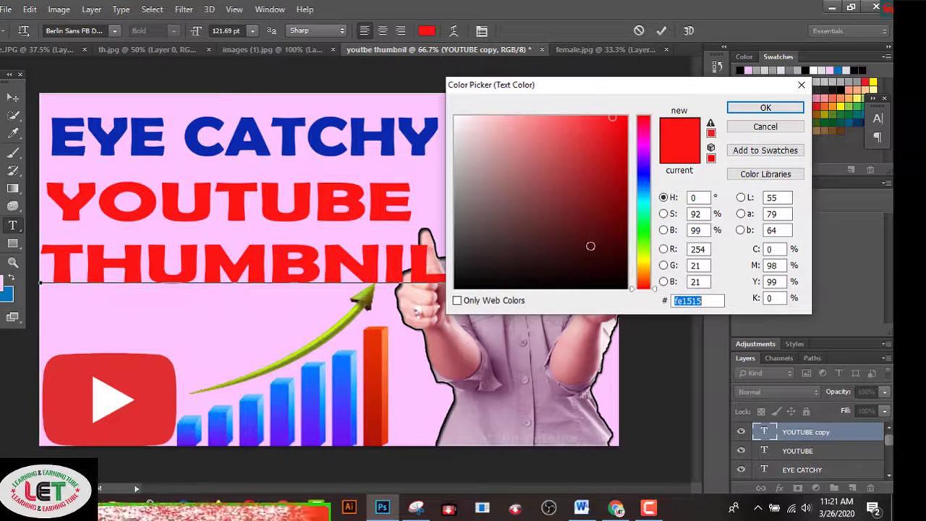
drag(600, 264, 606, 280)
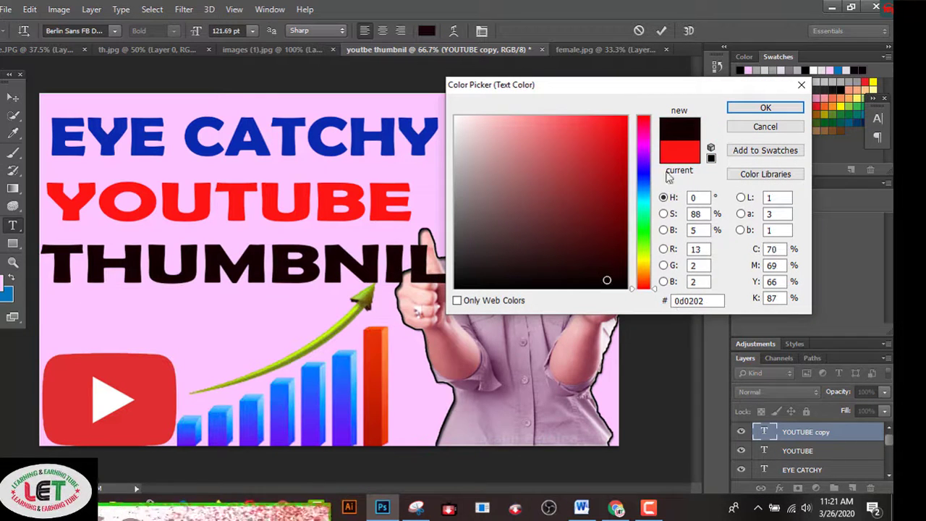
click(765, 107)
click(12, 97)
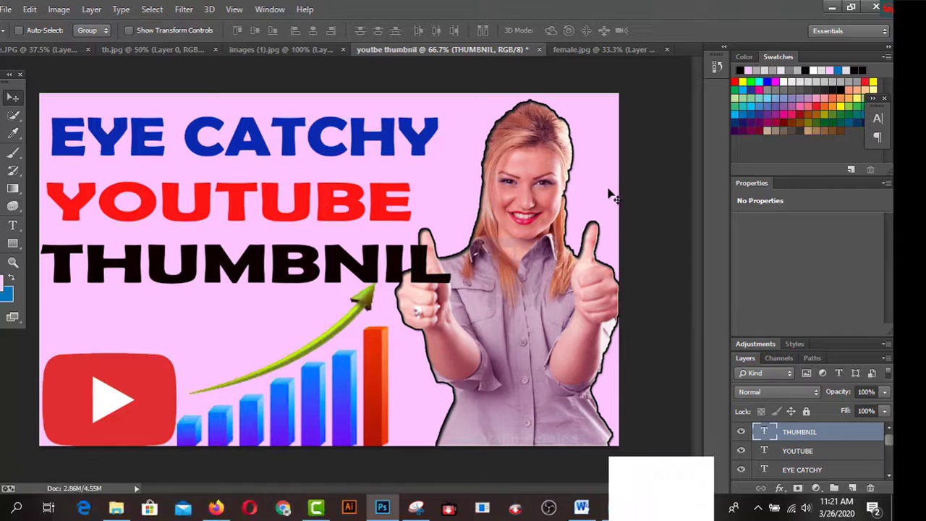
Narrow the THUMBNIL heading to about 81% of its width so it clears the woman's hand
key(ctrl+t)
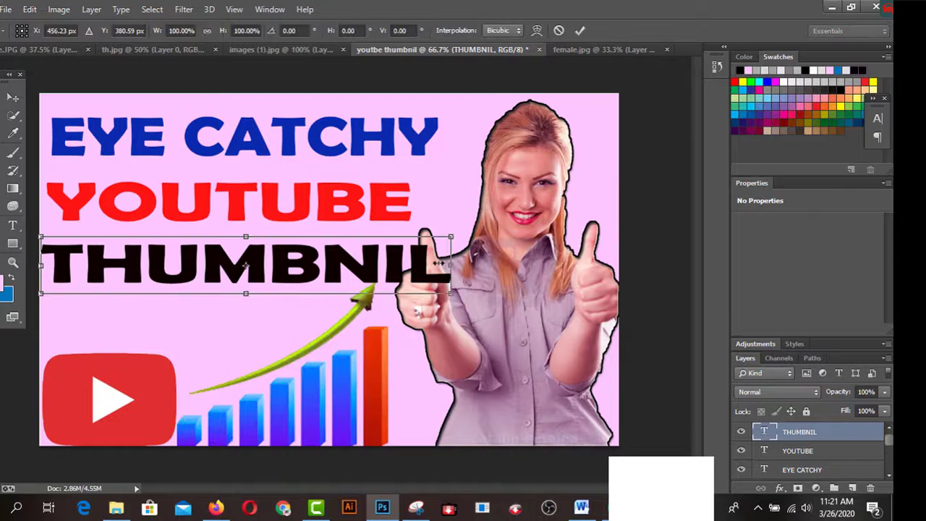
drag(438, 263, 378, 261)
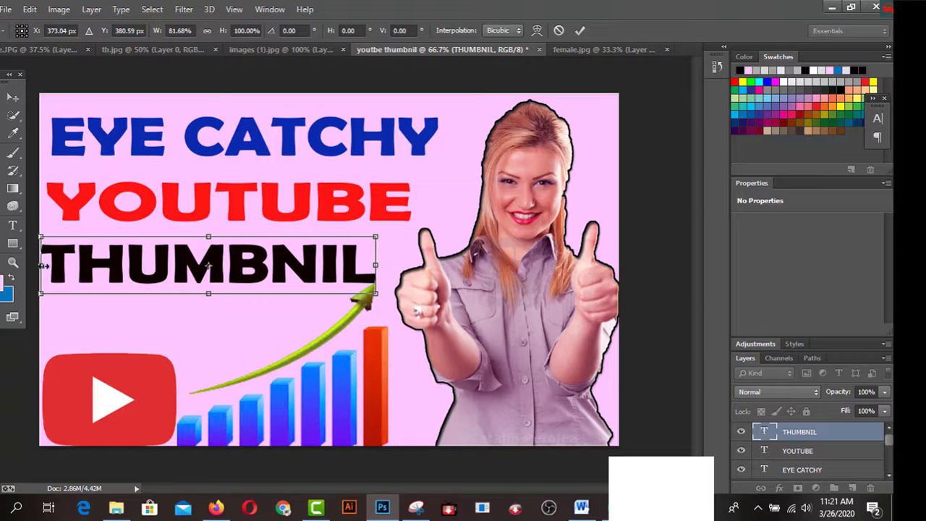
drag(42, 265, 44, 265)
click(12, 97)
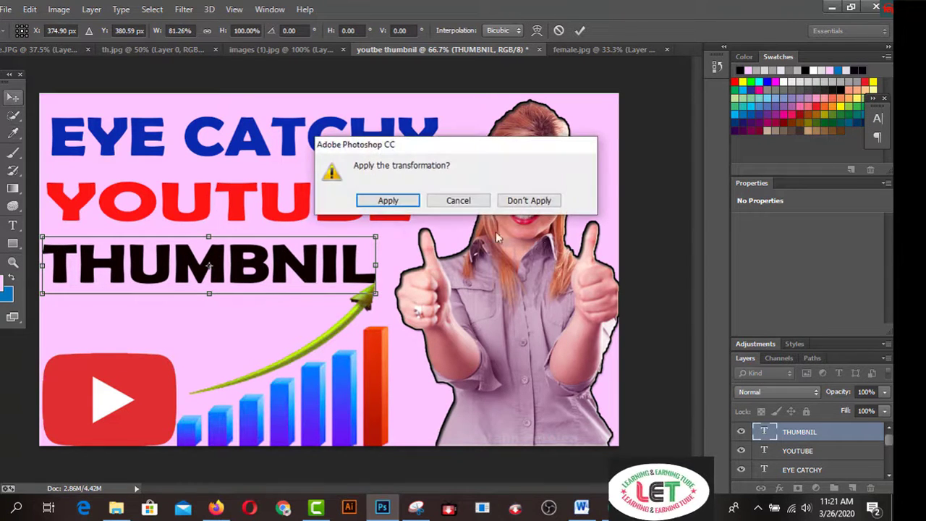
click(405, 203)
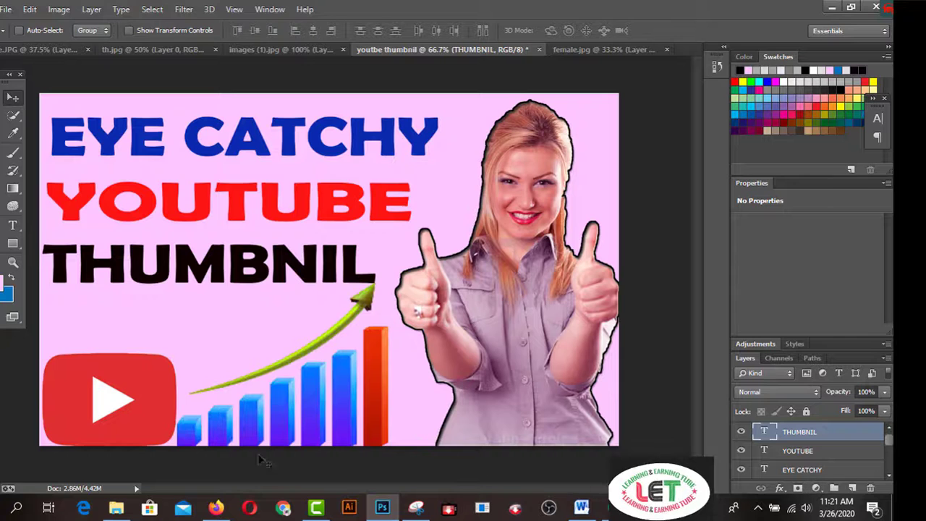
Draw a rectangle about 878 by 143 px around EYE CATCHY and move the EYE CATCHY text layer above it
click(16, 246)
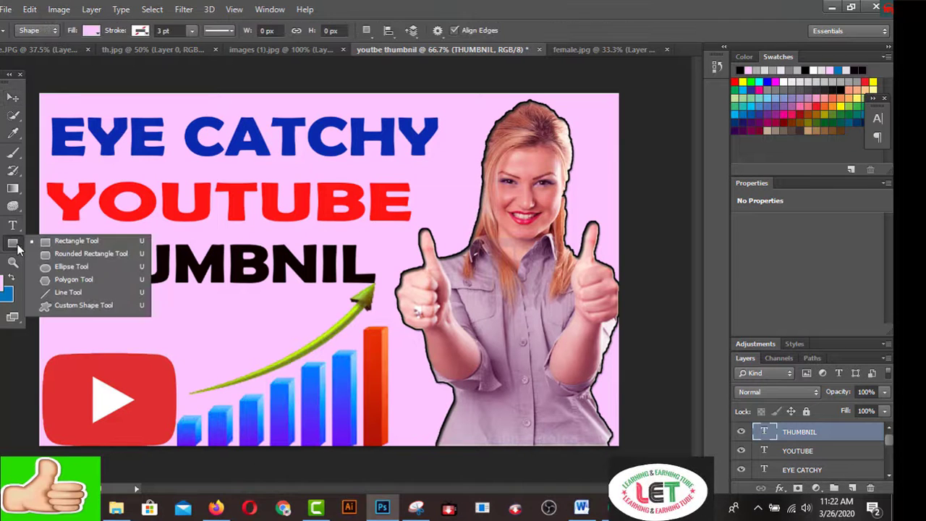
click(56, 240)
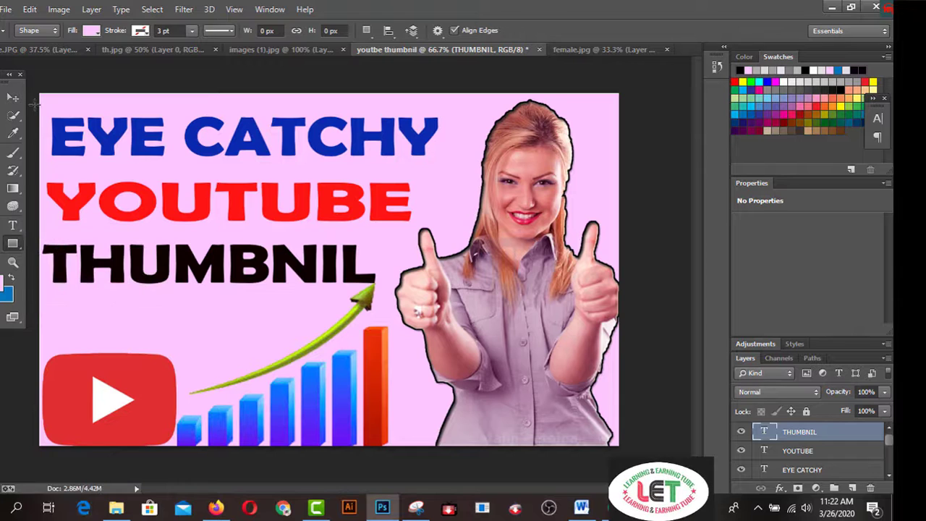
drag(48, 109, 444, 172)
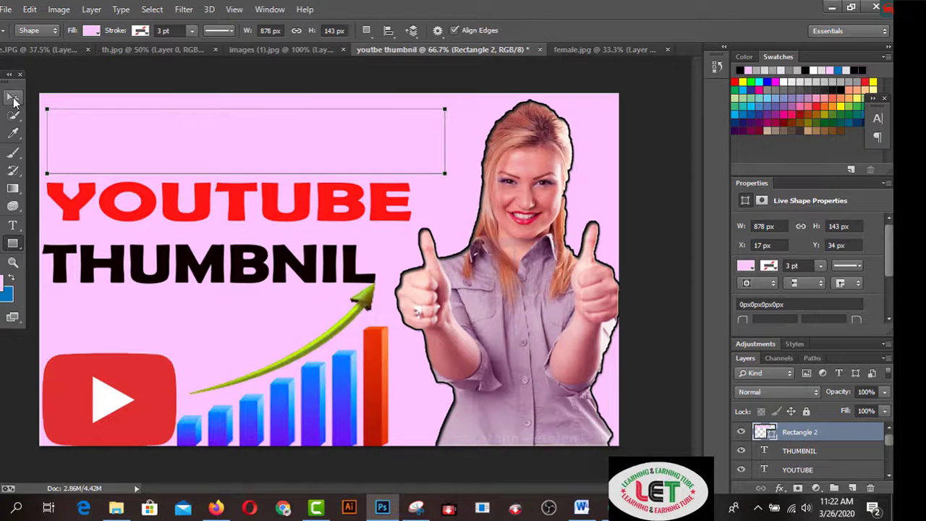
click(13, 97)
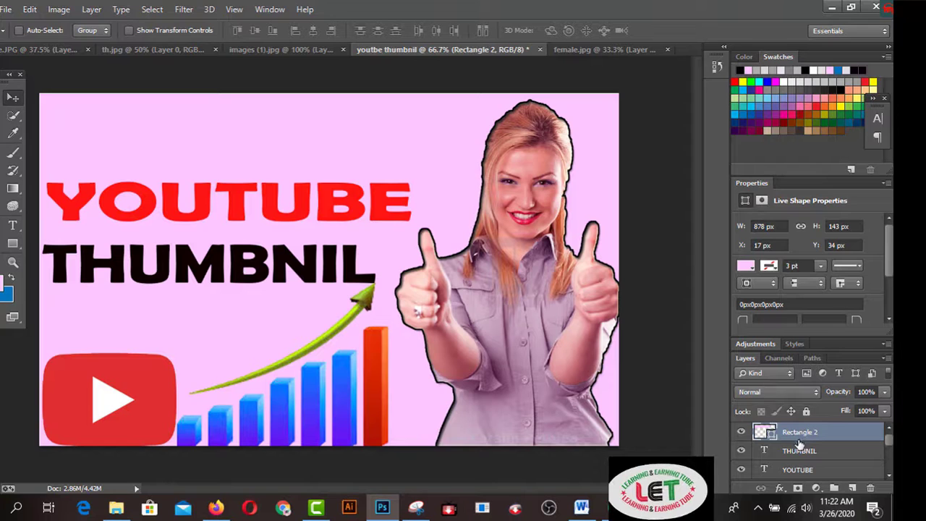
click(814, 467)
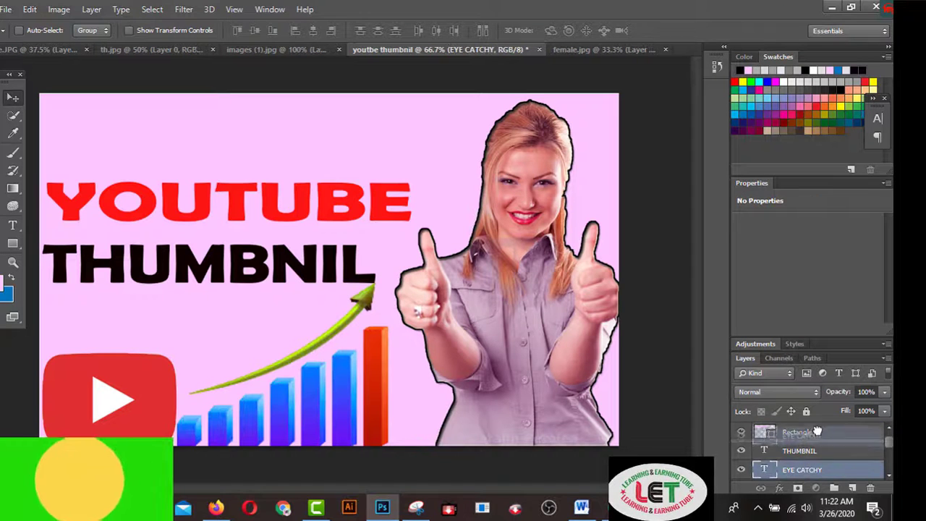
drag(823, 445, 824, 427)
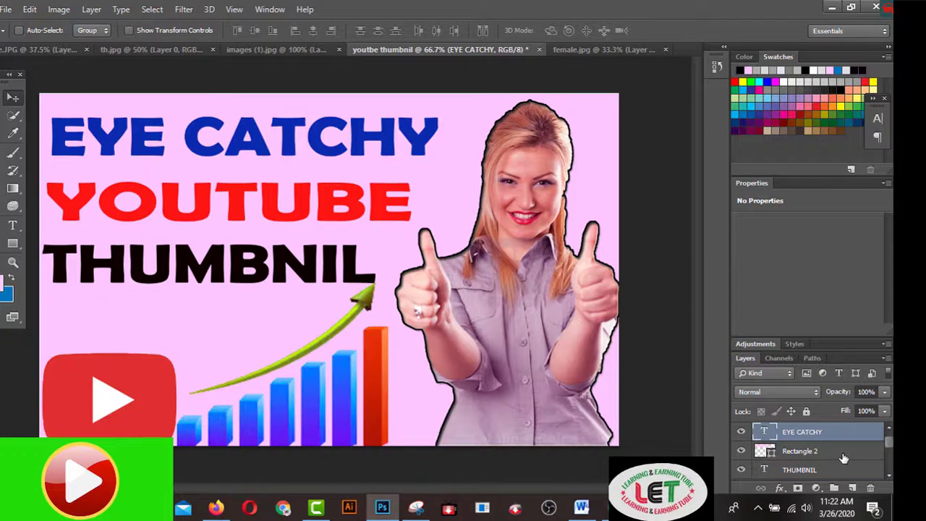
Fill the rectangle behind EYE CATCHY with pale yellow and enlarge it to about 916 by 155 px
click(793, 454)
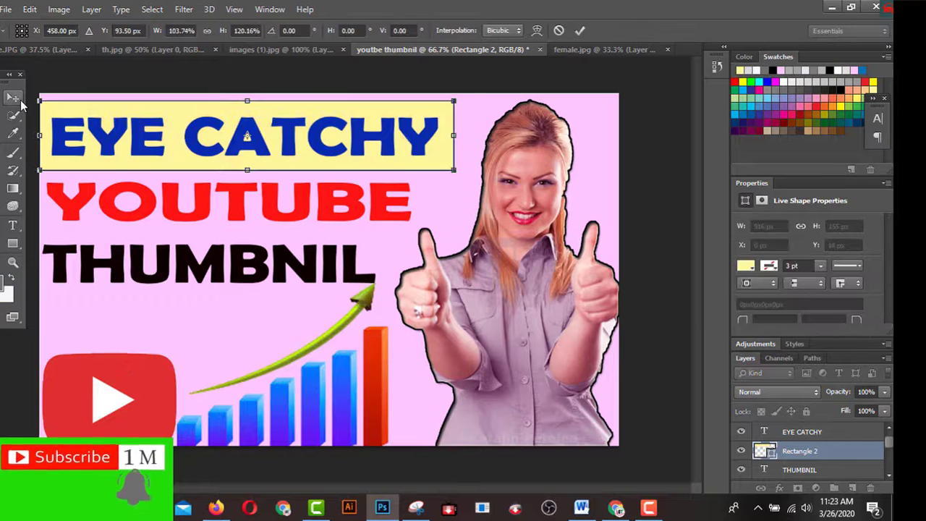
click(14, 98)
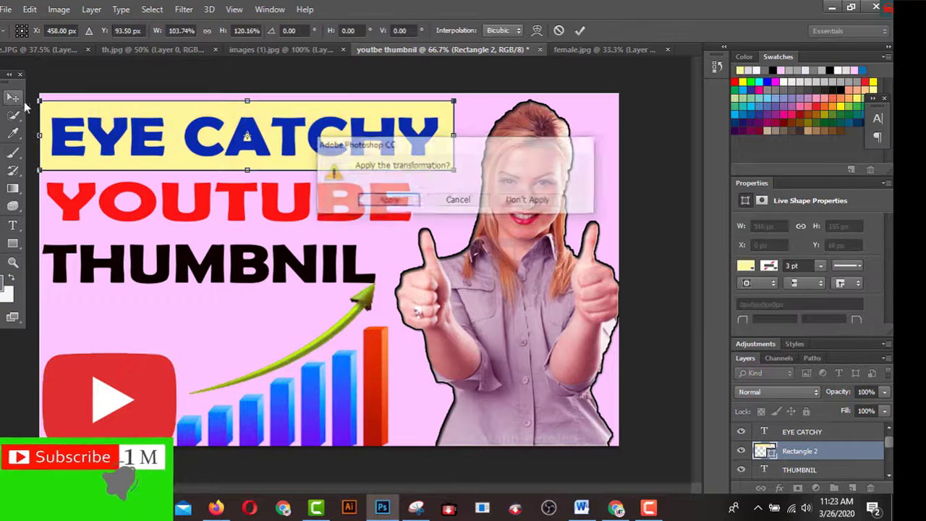
click(397, 202)
Apply Drop Shadow, Outer Glow, Inner Shadow, Stroke and Inner Glow layer effects to the pale yellow rectangle
right_click(808, 452)
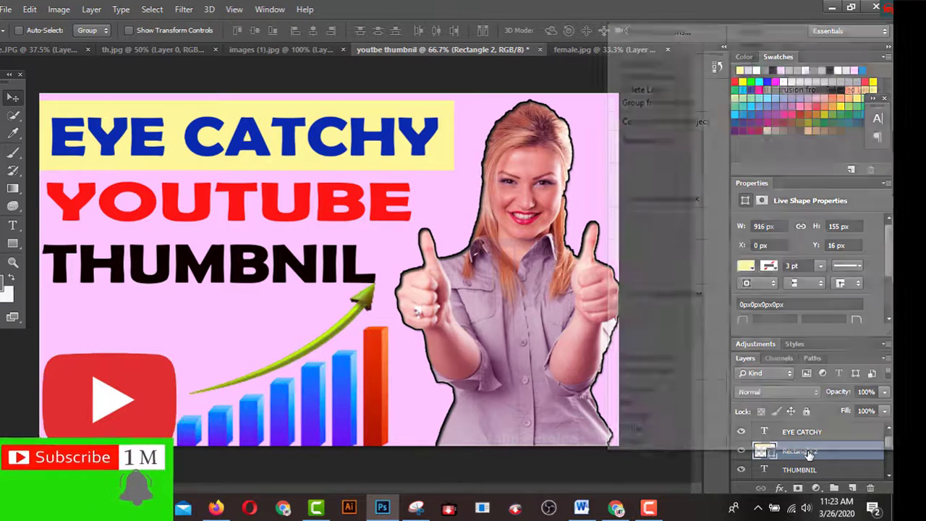
click(676, 33)
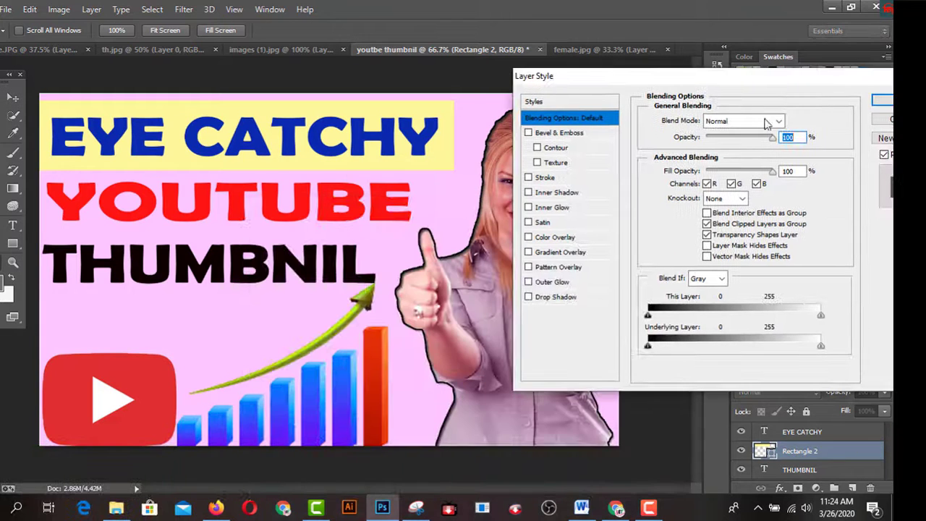
click(529, 298)
click(529, 282)
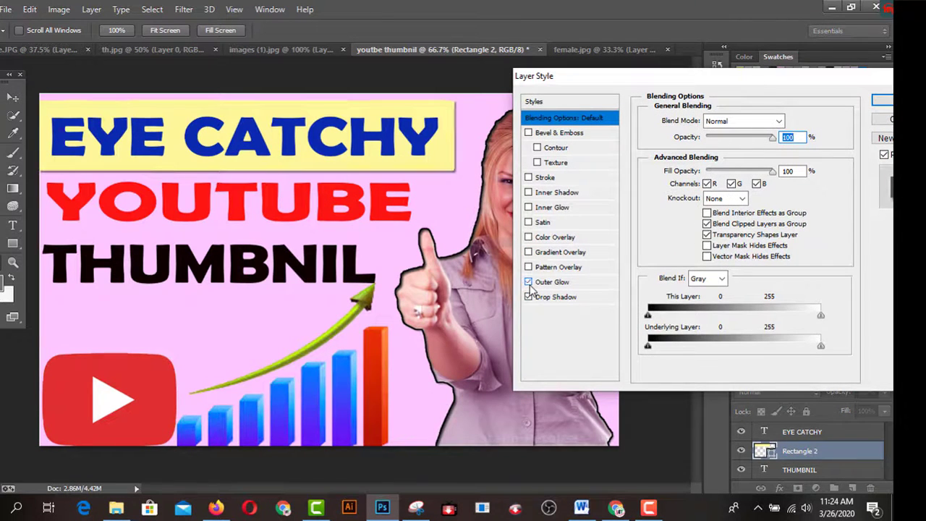
click(528, 193)
click(528, 177)
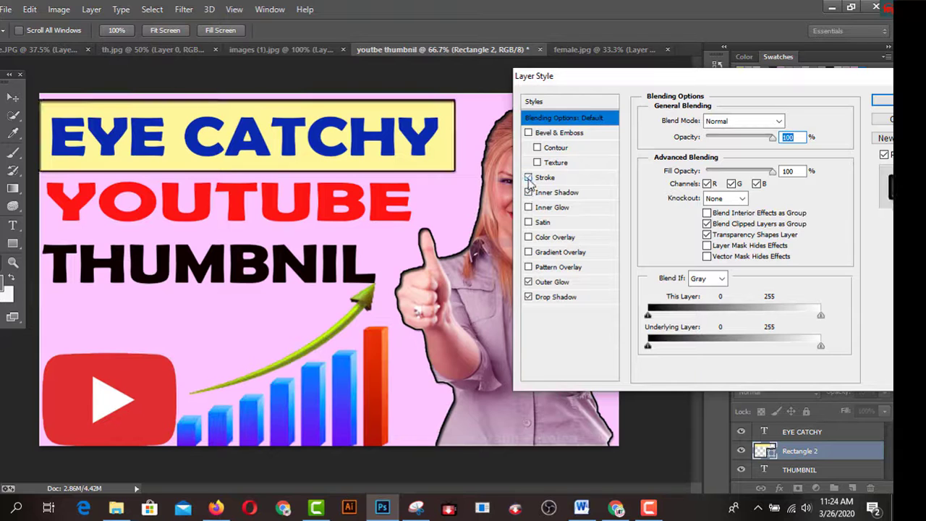
click(529, 222)
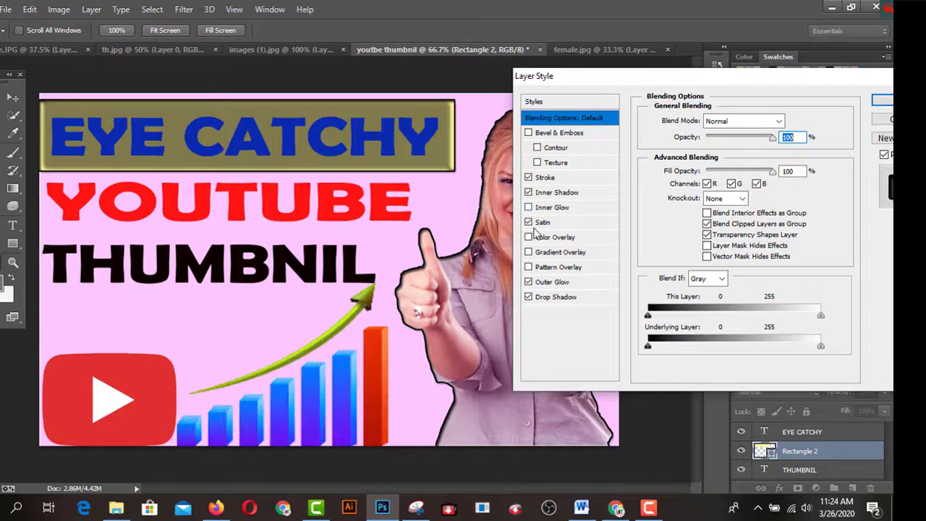
click(529, 223)
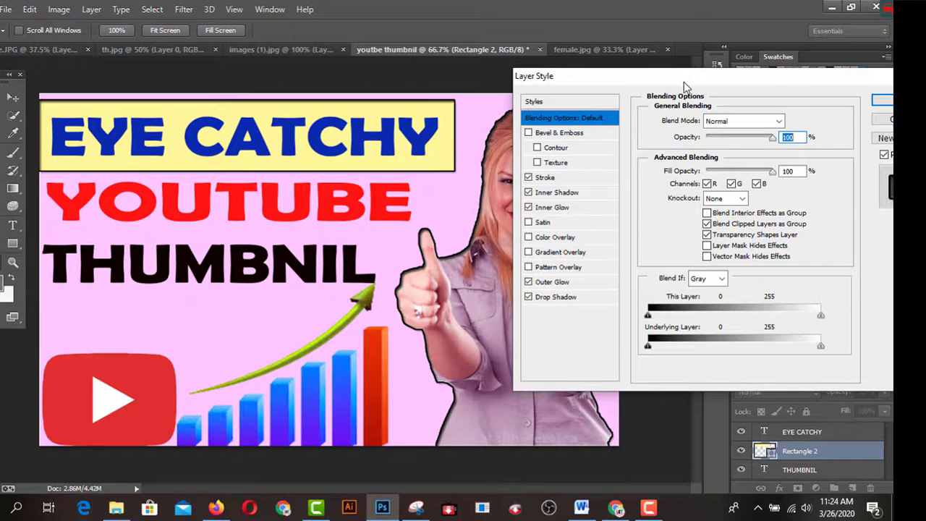
drag(689, 82, 409, 118)
click(627, 139)
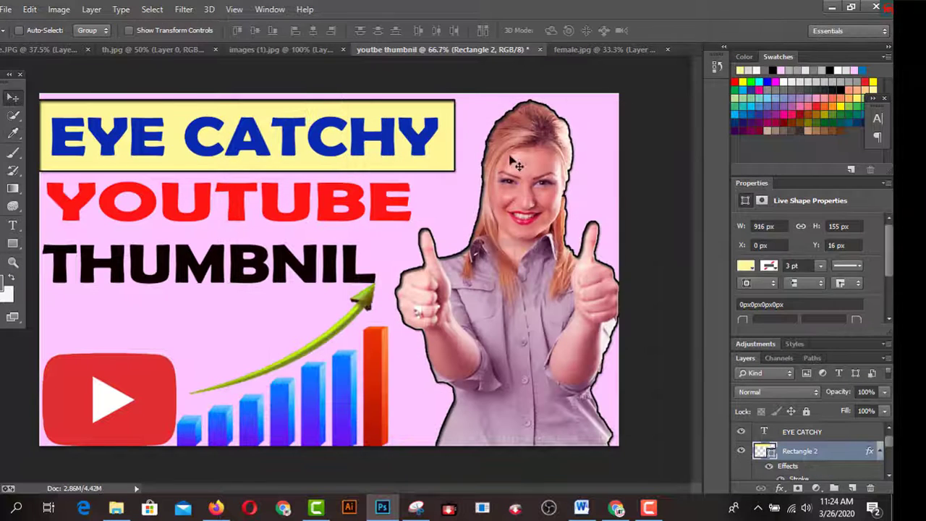
Draw a rectangle about 853 by 127 px behind the YOUTUBE heading
click(12, 244)
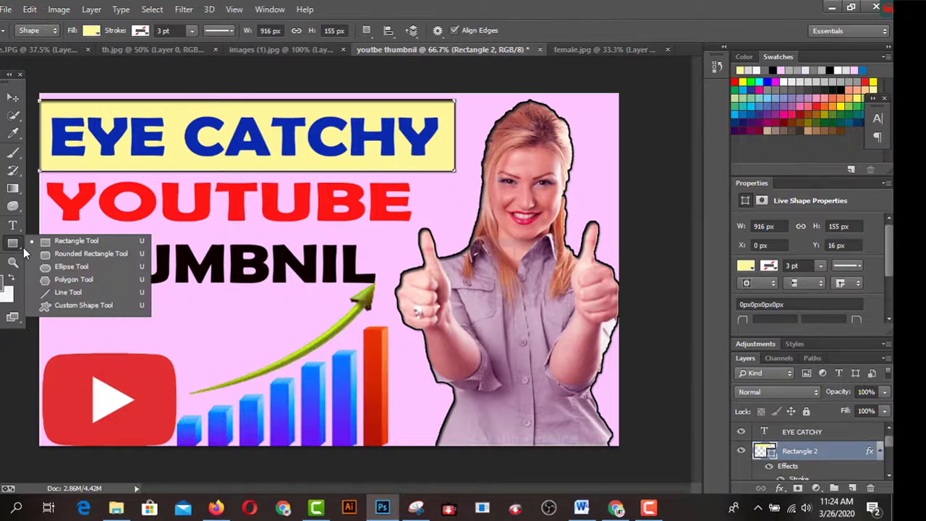
click(47, 243)
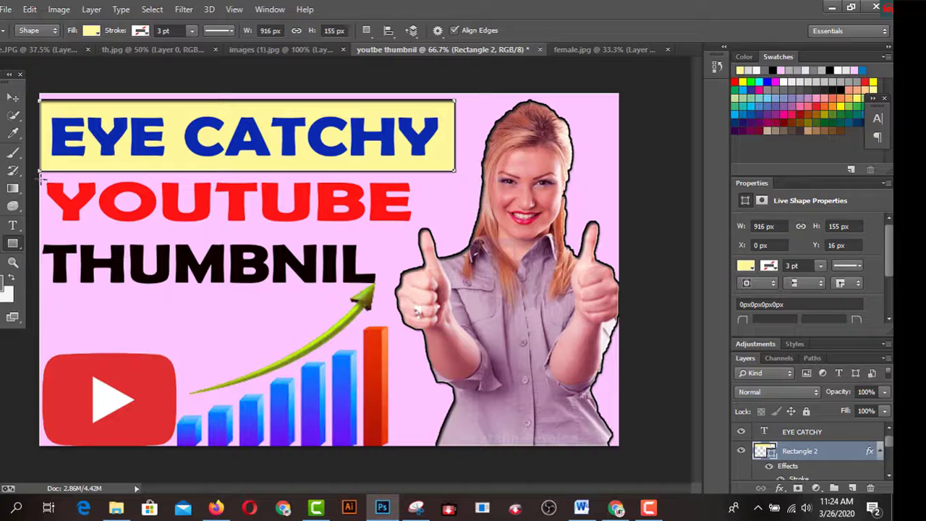
drag(41, 180, 427, 236)
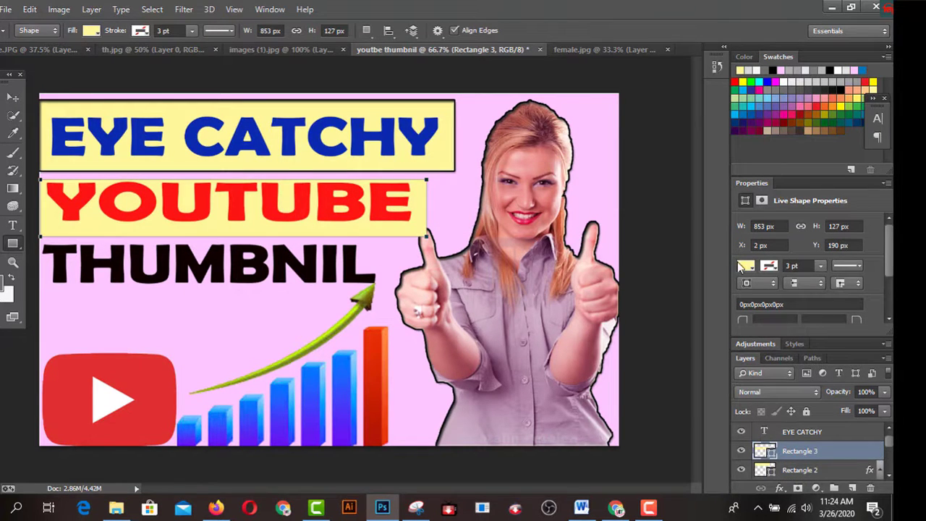
Fill the rectangle behind the YOUTUBE heading with bright cyan
click(745, 265)
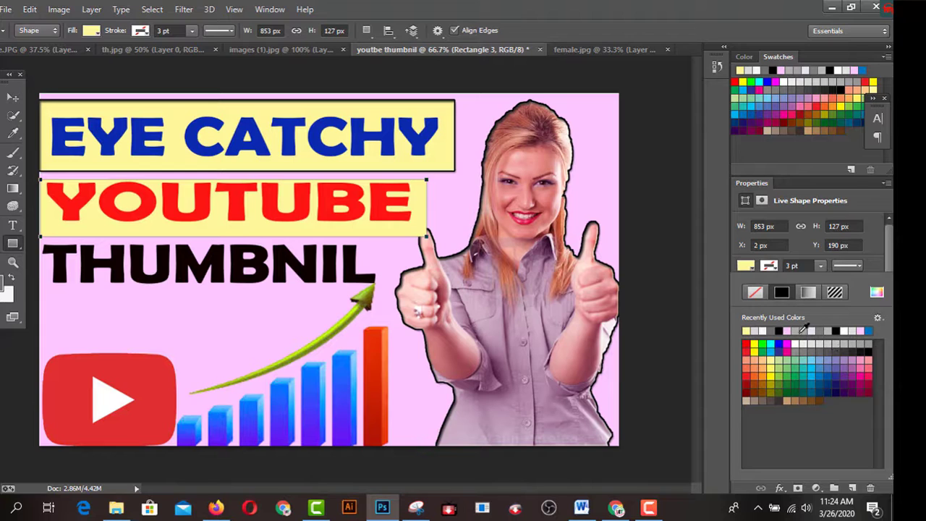
click(798, 330)
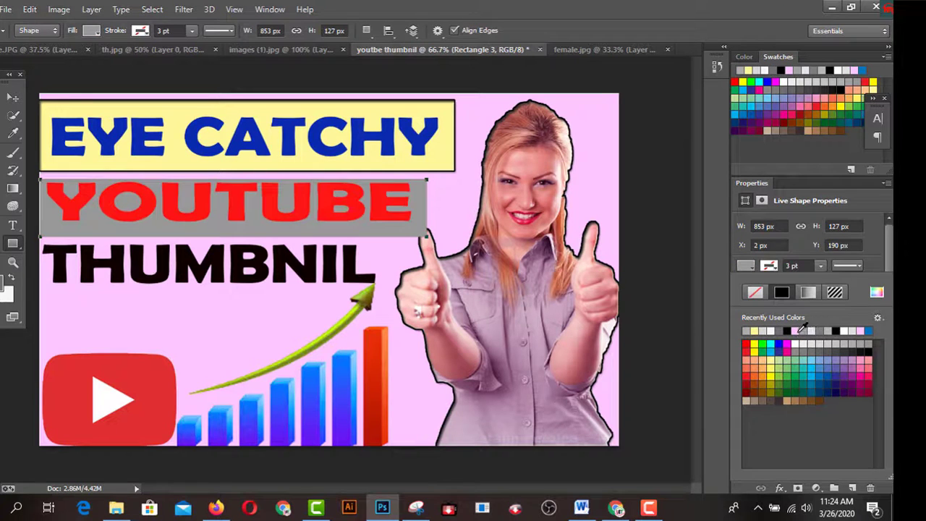
click(796, 331)
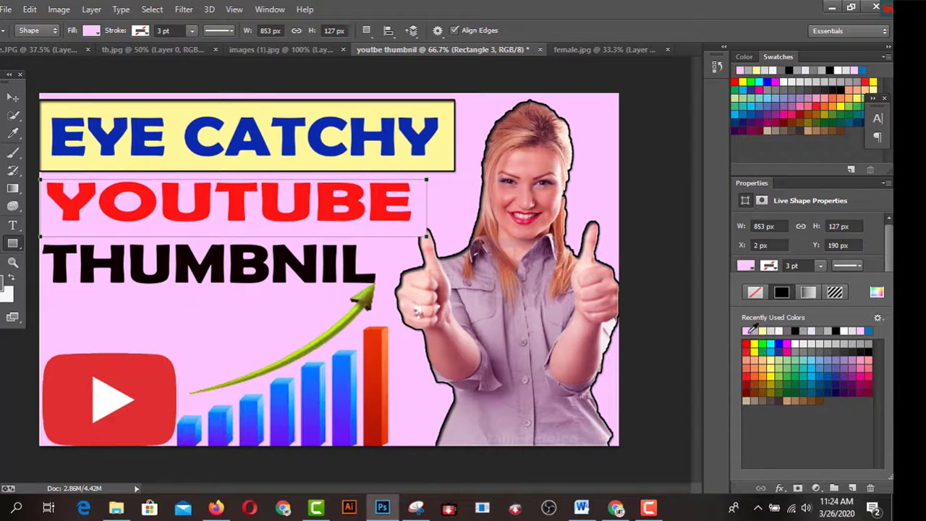
click(772, 341)
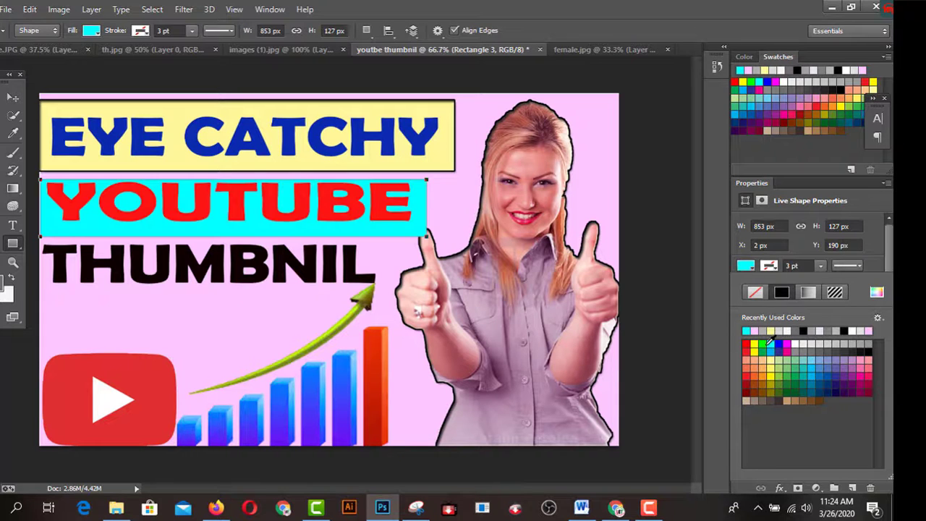
Stretch the cyan rectangle up to the yellow box and slant its right edge inward toward the bottom, making it about 913 by 149 px
click(13, 97)
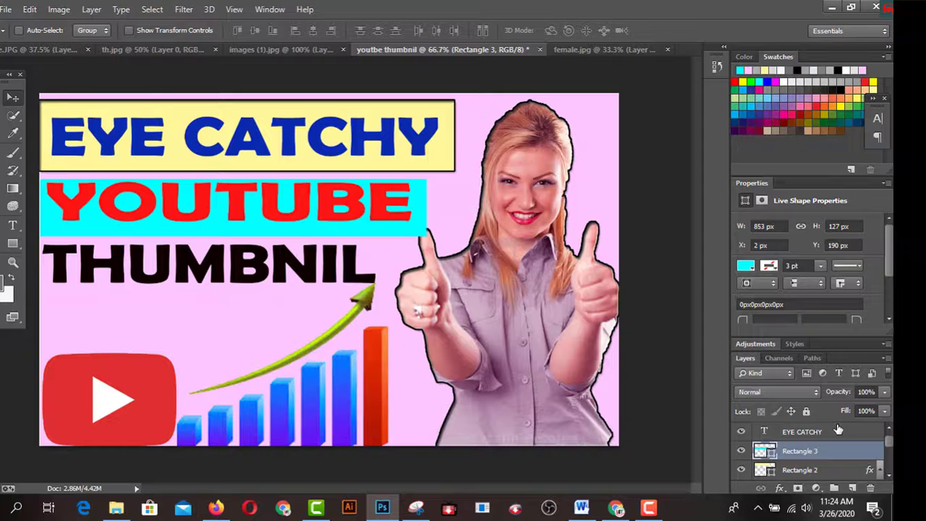
key(ctrl+t)
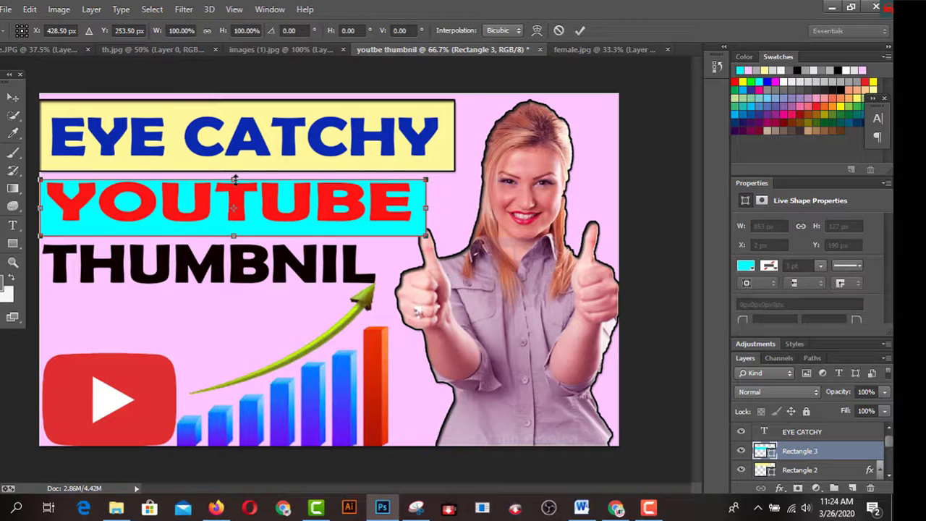
drag(234, 178, 234, 171)
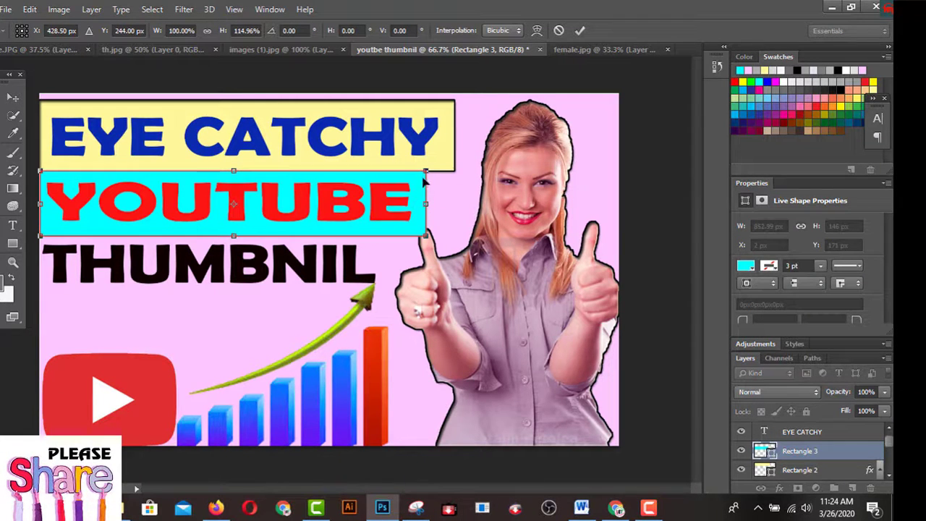
drag(436, 176, 464, 175)
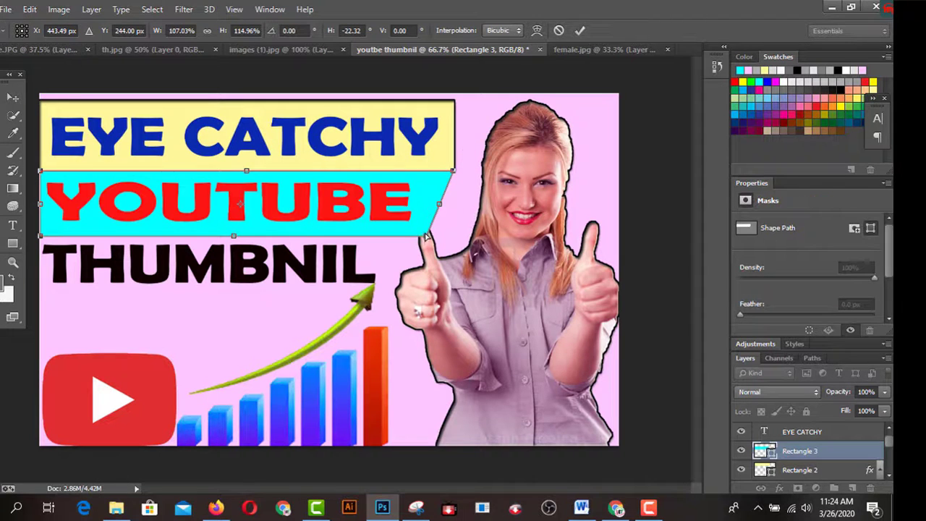
drag(426, 237, 418, 239)
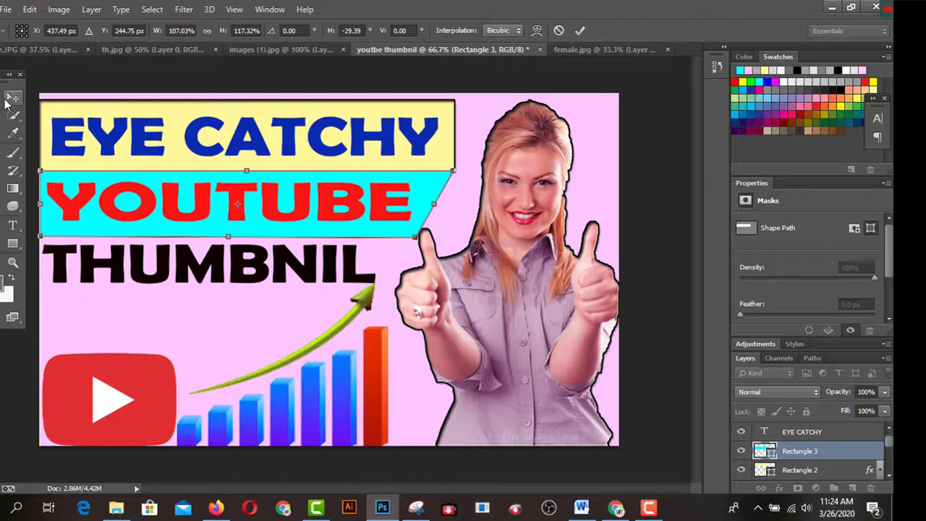
click(7, 102)
click(390, 201)
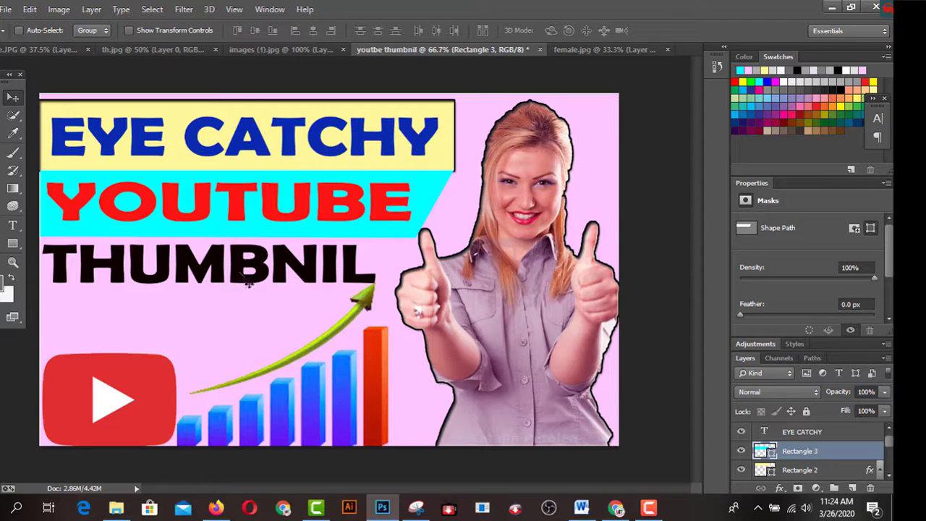
Apply Drop Shadow, Outer Glow, Stroke and Inner Shadow layer effects to the cyan shape behind YOUTUBE
right_click(865, 452)
click(655, 29)
drag(473, 81, 768, 93)
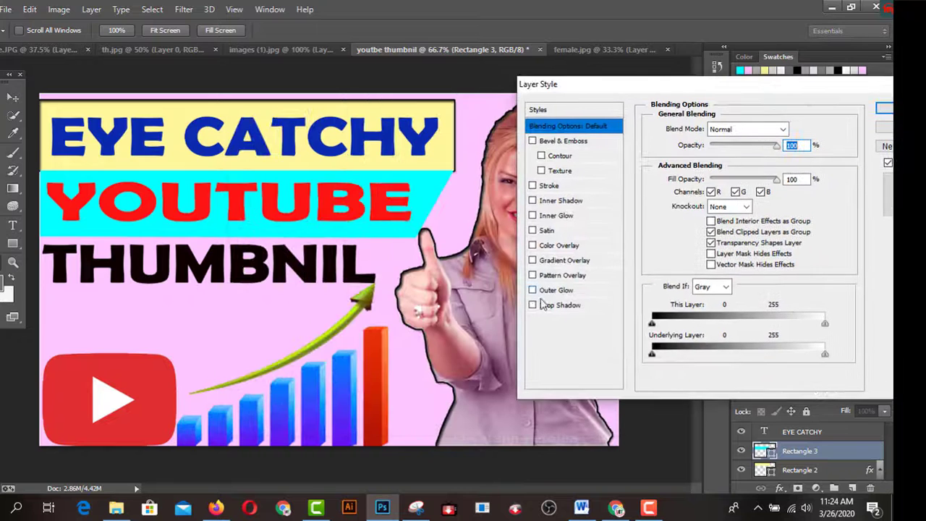
click(533, 304)
click(532, 290)
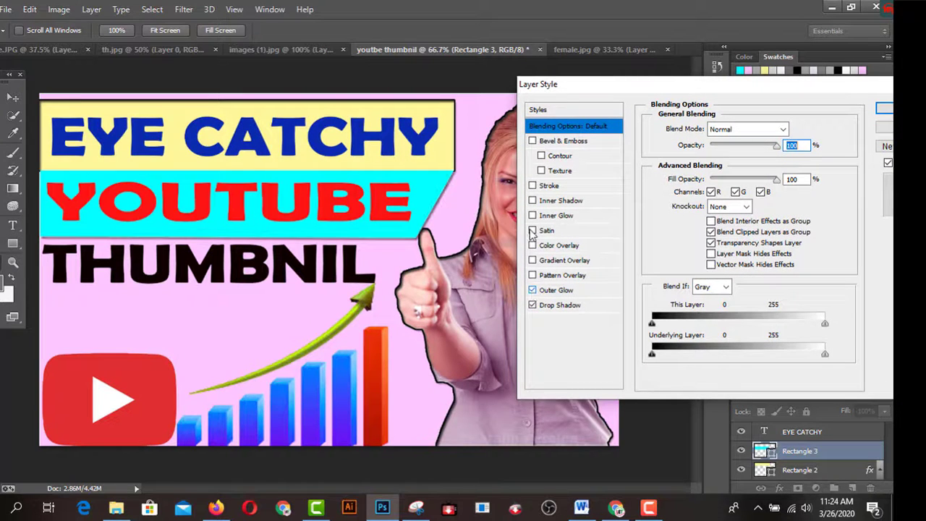
click(532, 185)
click(532, 200)
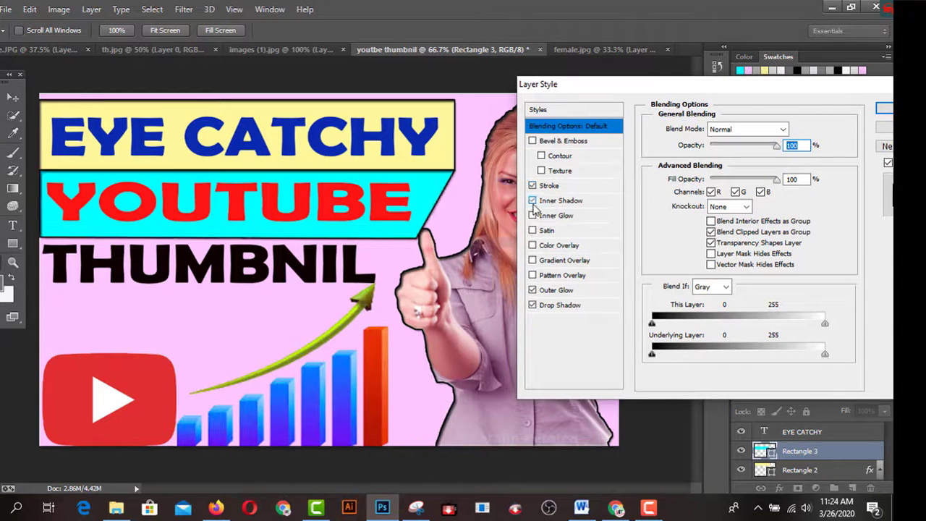
Set the cyan shape's opacity to 68%, fill opacity to 59% and the Blend If This Layer black point to 102
drag(723, 92, 691, 92)
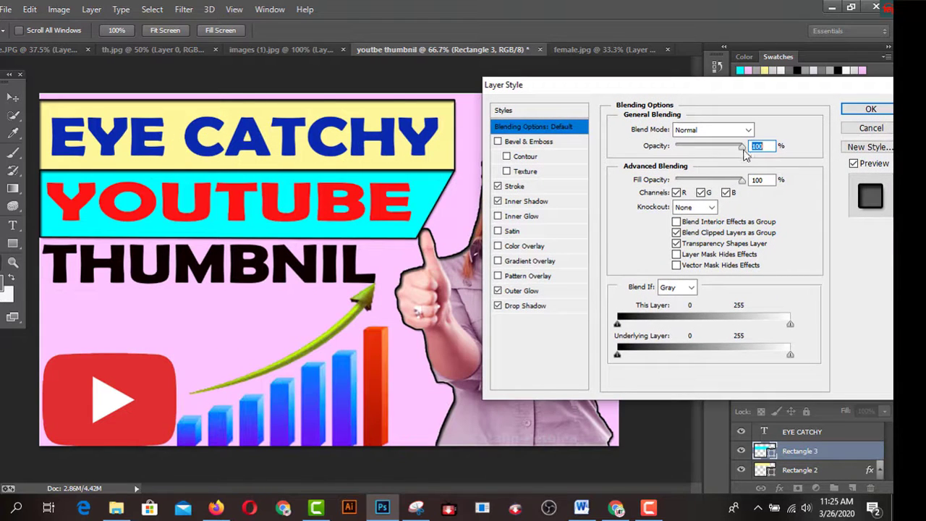
drag(744, 150, 720, 148)
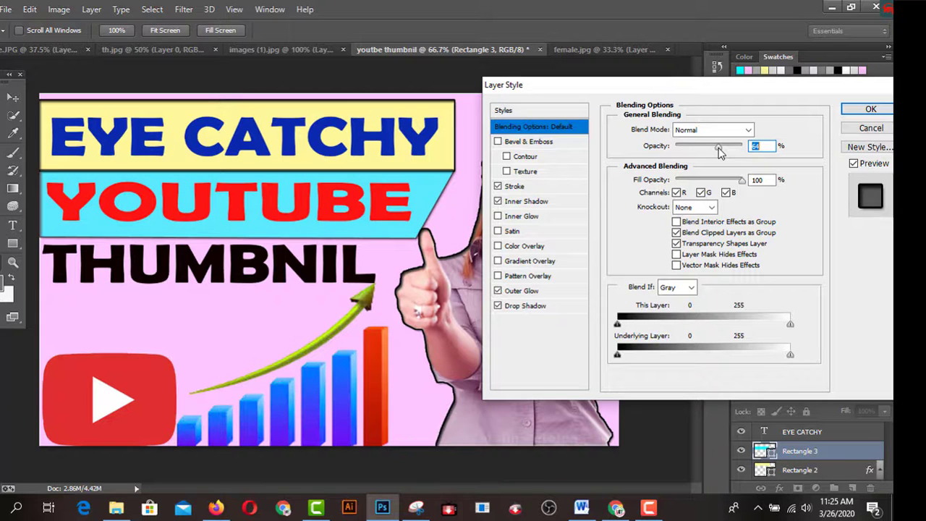
drag(742, 181, 716, 185)
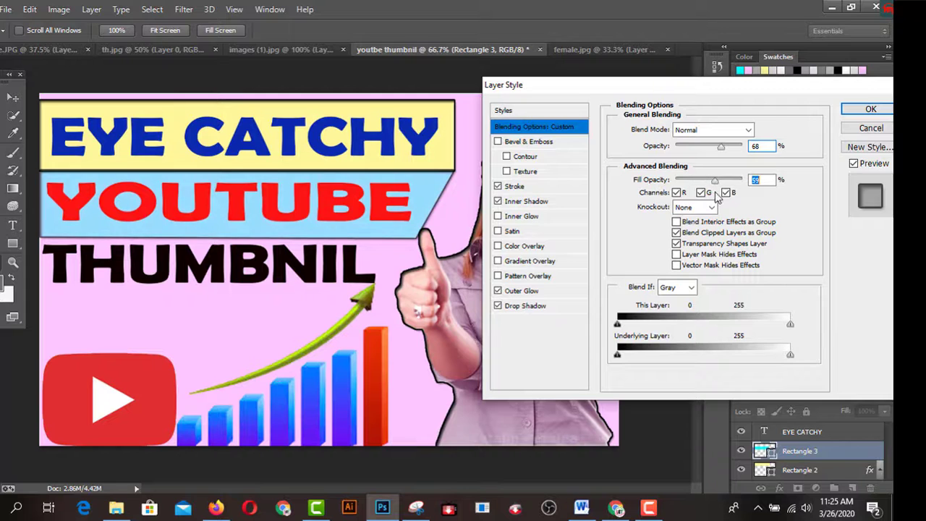
drag(617, 326, 686, 325)
click(870, 110)
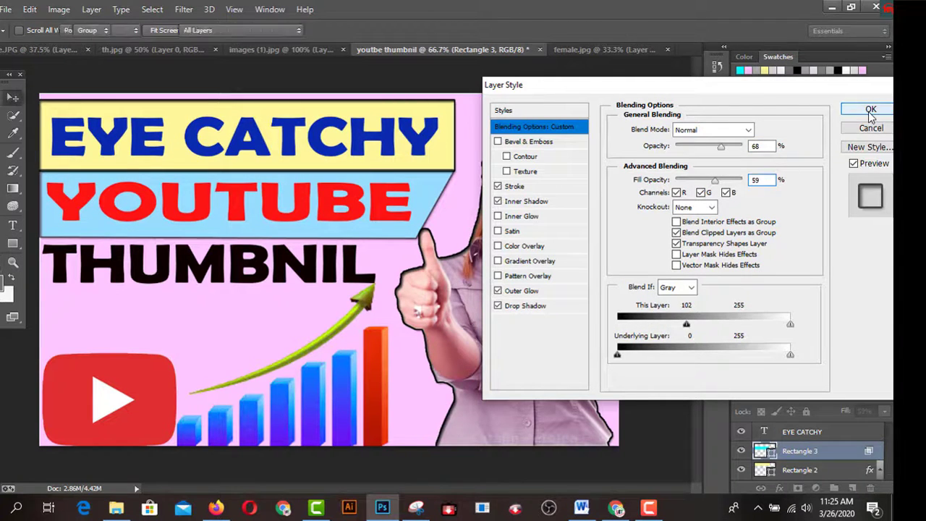
Draw a rectangle about 751 by 118 px over the THUMBNIL heading and fill it with salmon orange
click(13, 243)
click(54, 254)
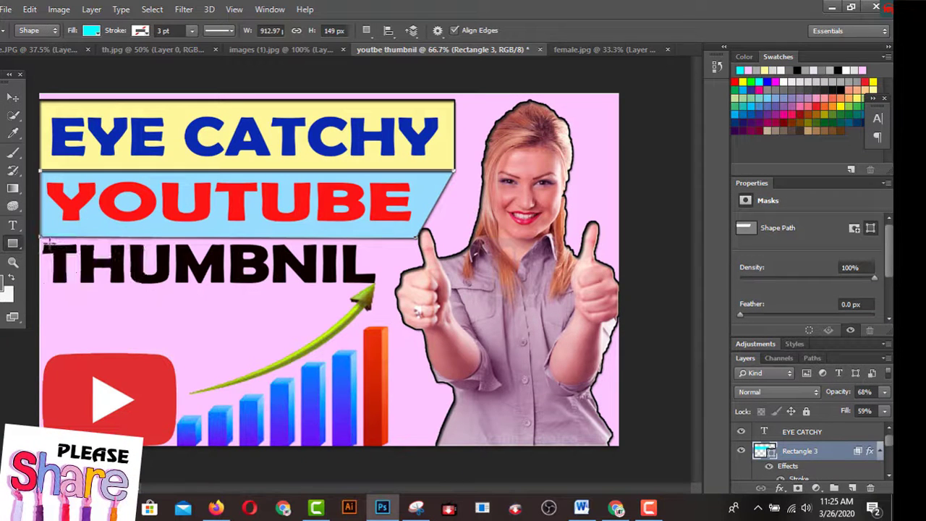
drag(40, 237, 378, 294)
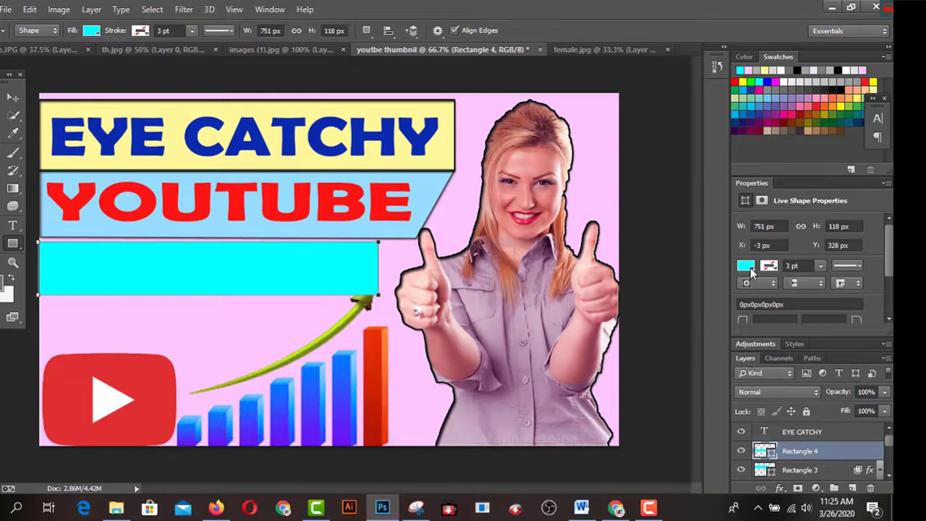
click(748, 267)
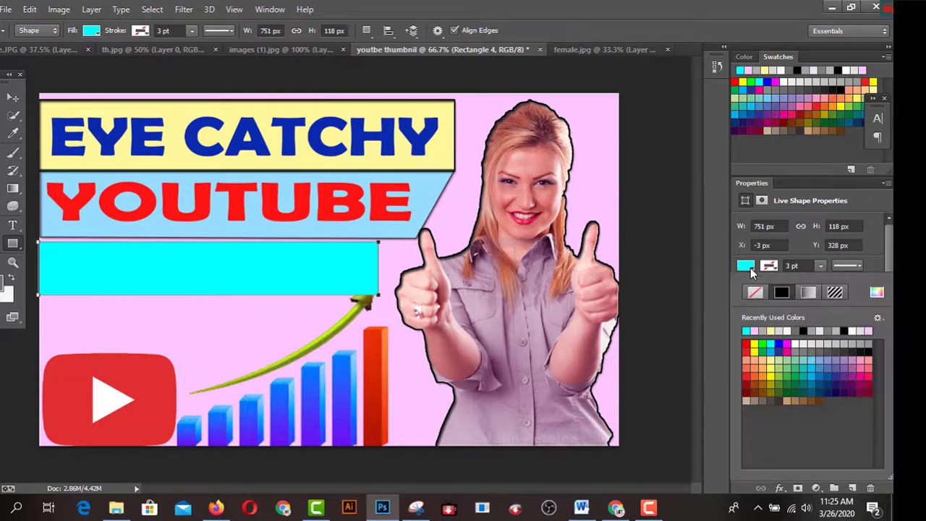
click(768, 374)
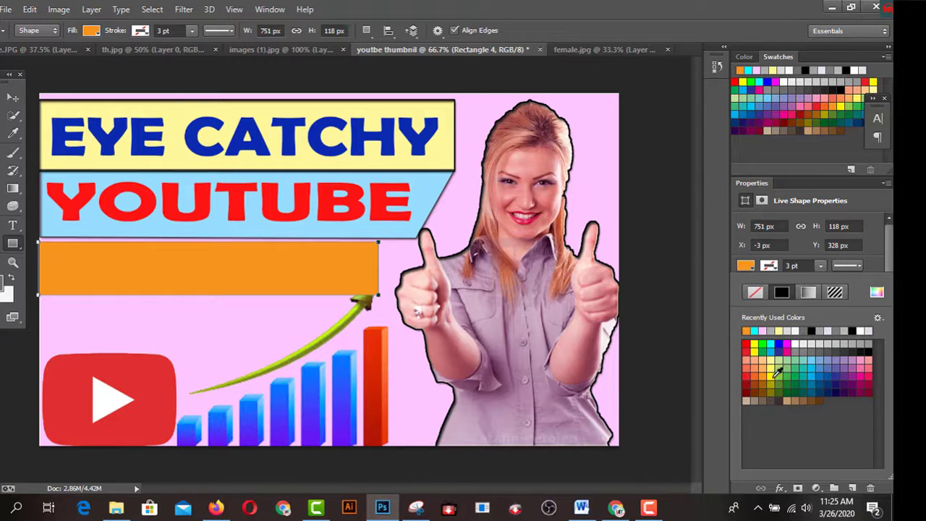
click(776, 372)
Stretch the salmon rectangle upward to meet the blue YOUTUBE box, making it about 126 px high
click(13, 97)
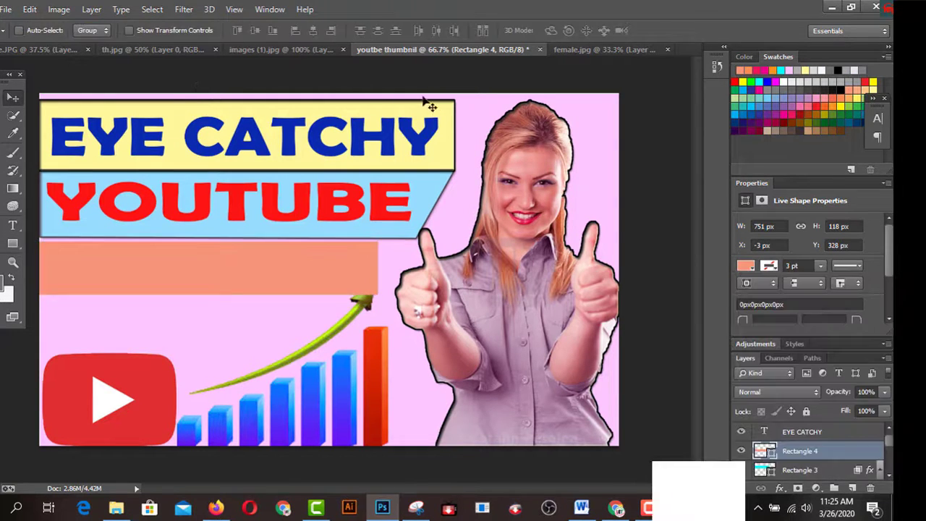
key(ctrl+t)
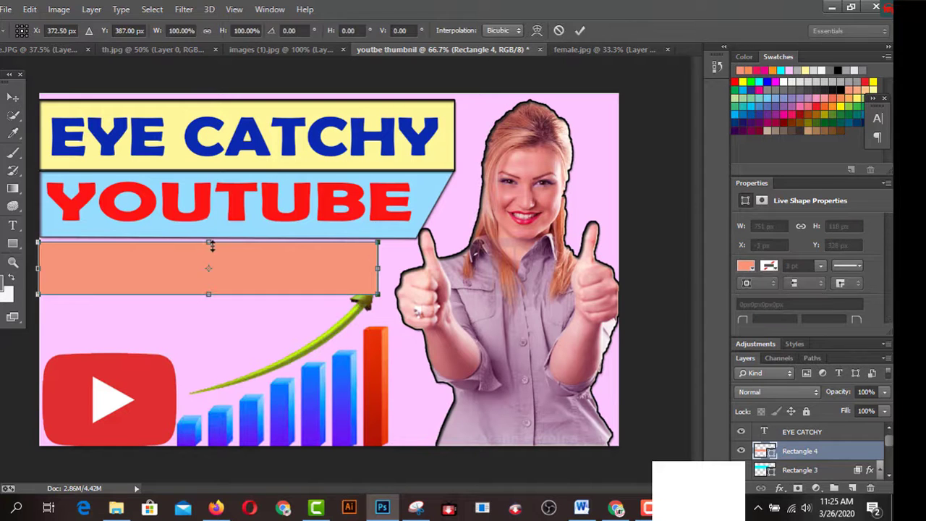
drag(210, 242, 209, 237)
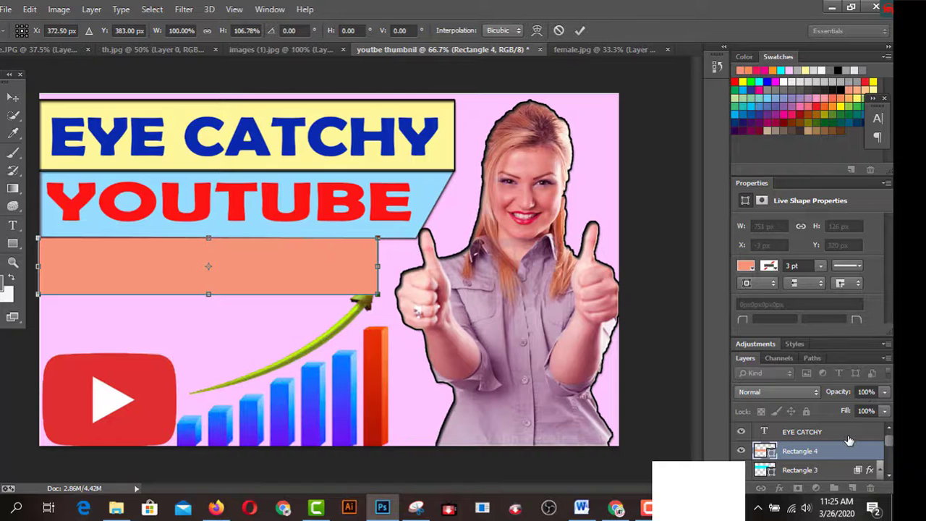
scroll(836, 455, up, 1)
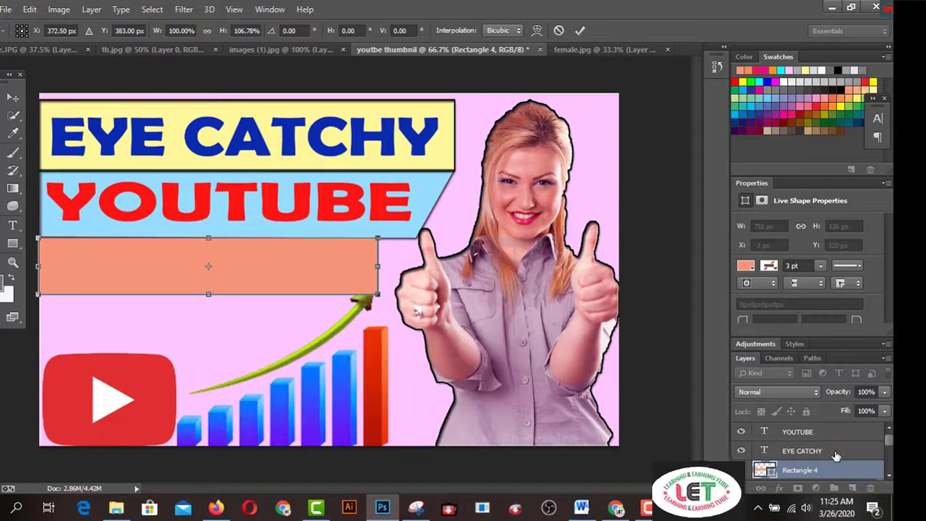
scroll(836, 455, down, 3)
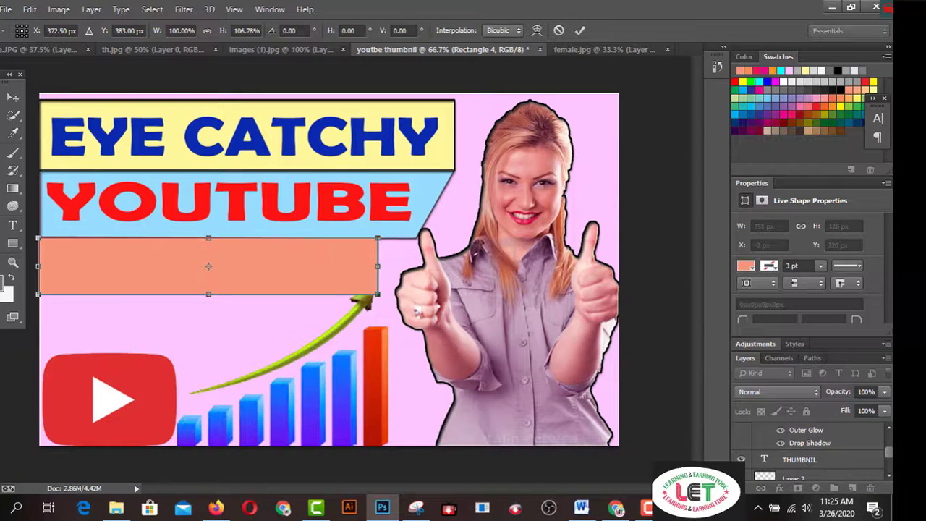
key(v)
click(385, 202)
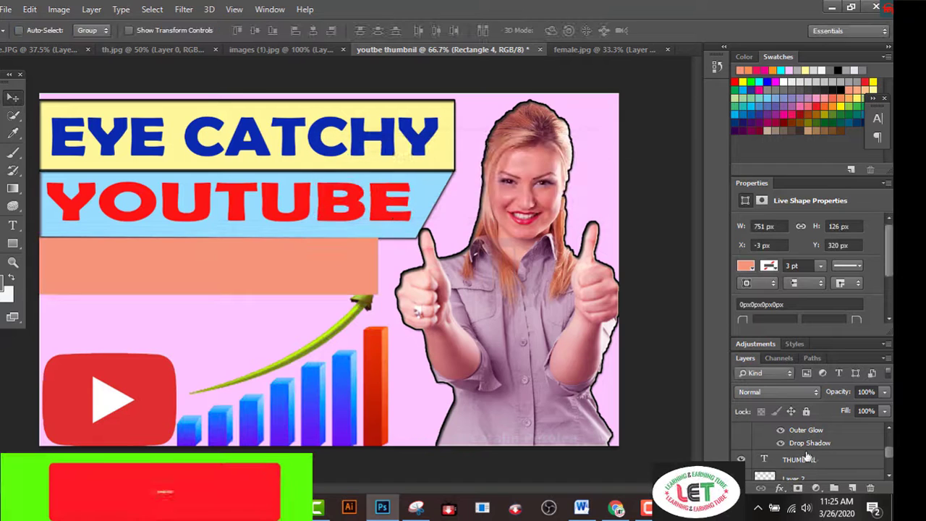
Move the THUMBNIL text layer above the salmon rectangle
click(809, 463)
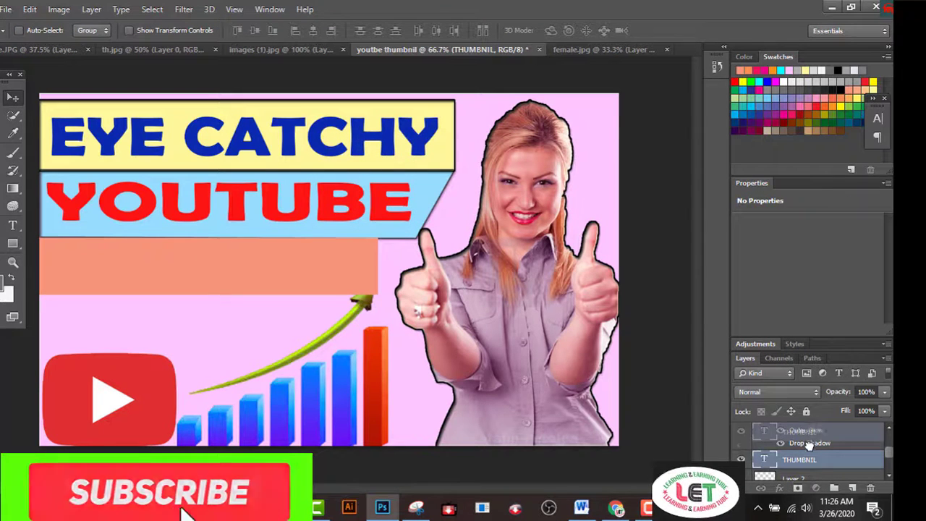
scroll(812, 442, up, 3)
mouse_move(811, 442)
mouse_down()
mouse_move(819, 422)
mouse_move(825, 447)
mouse_up()
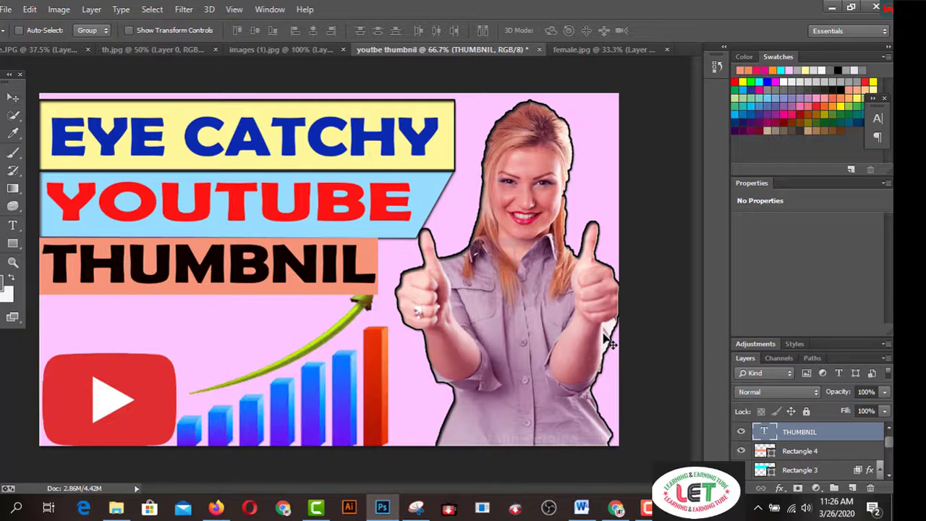
Skew the THUMBNIL text horizontally to about -17 degrees and reduce its height to about 95% within the salmon box
key(ctrl+t)
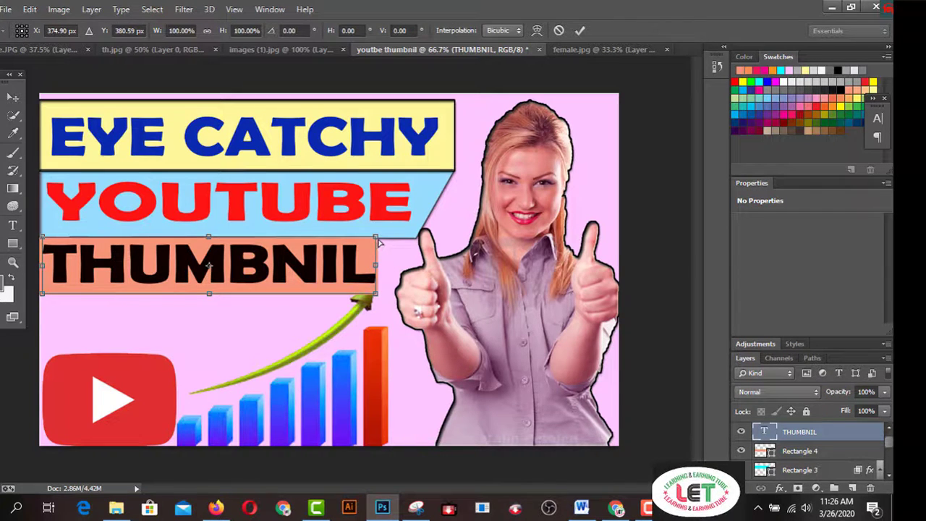
drag(379, 244, 377, 267)
drag(54, 271, 46, 271)
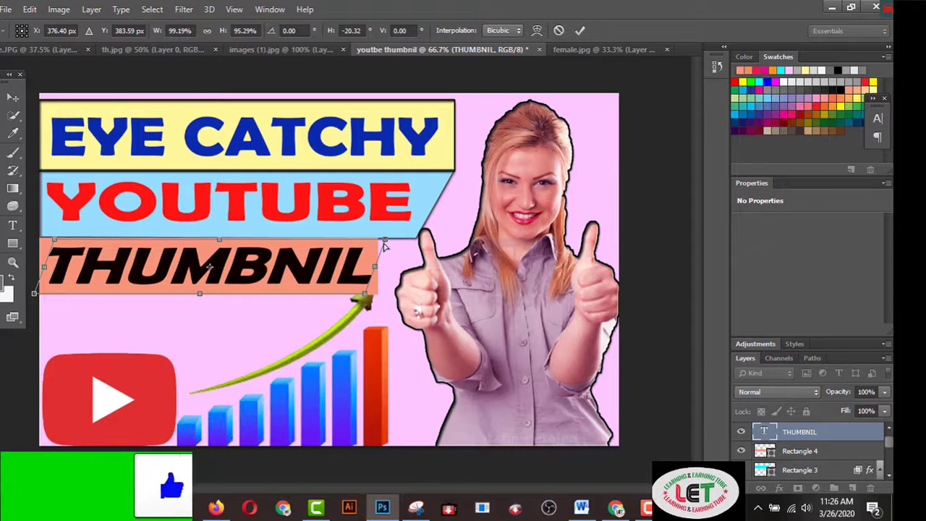
drag(385, 243, 382, 247)
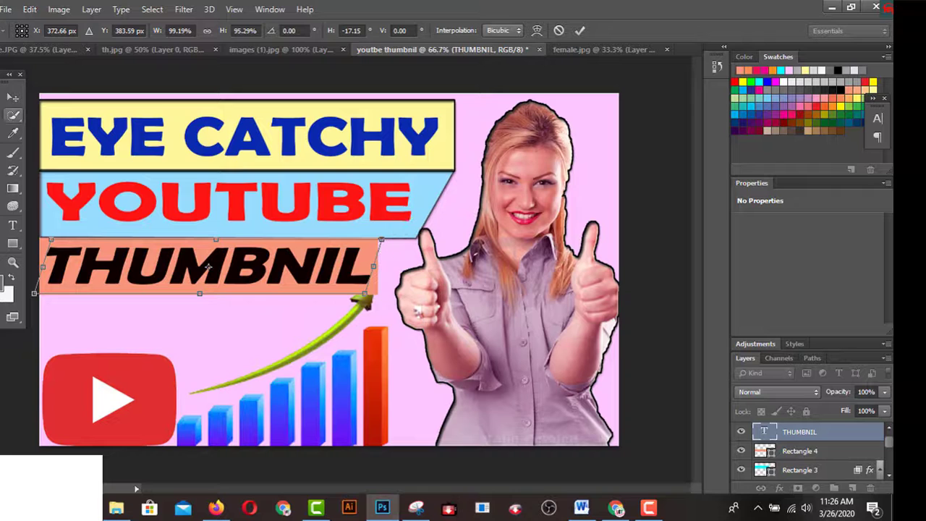
click(12, 96)
click(387, 201)
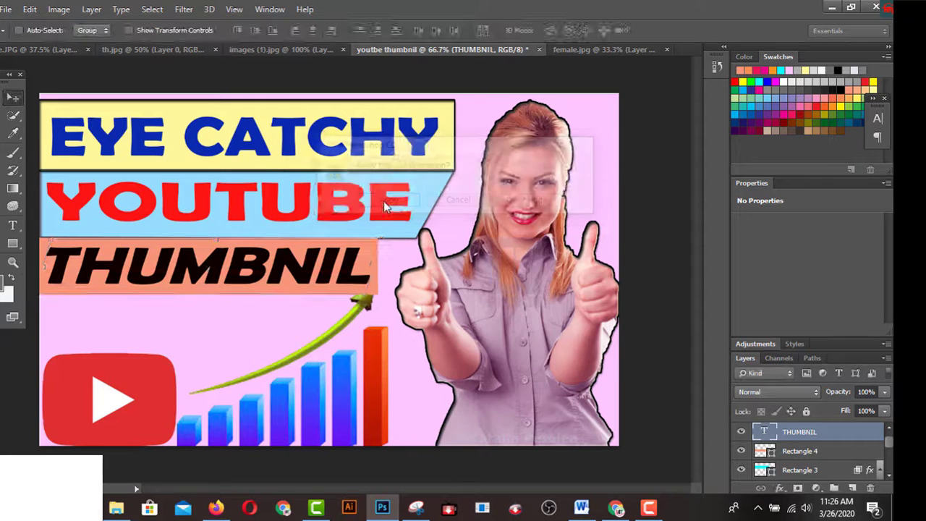
Apply Inner Shadow, Outer Glow and Drop Shadow effects to the THUMBNIL text layer
right_click(852, 441)
click(624, 32)
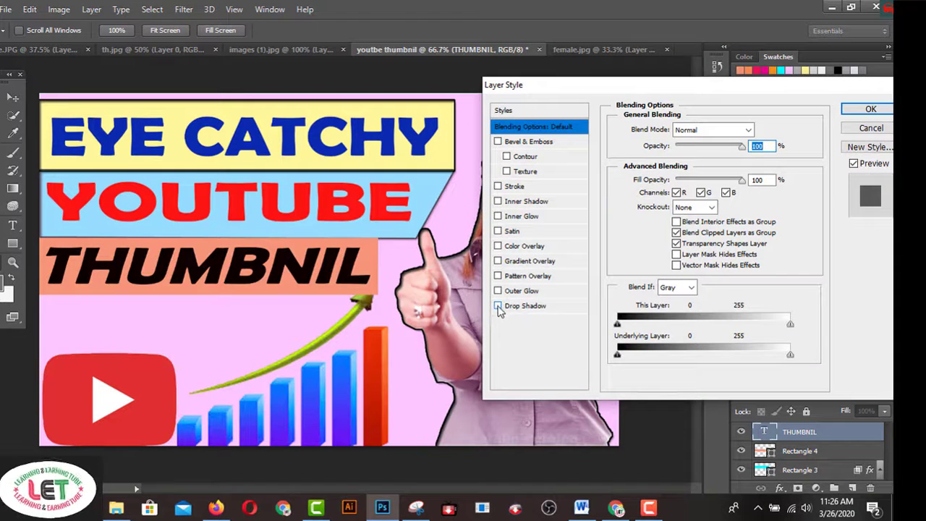
click(498, 307)
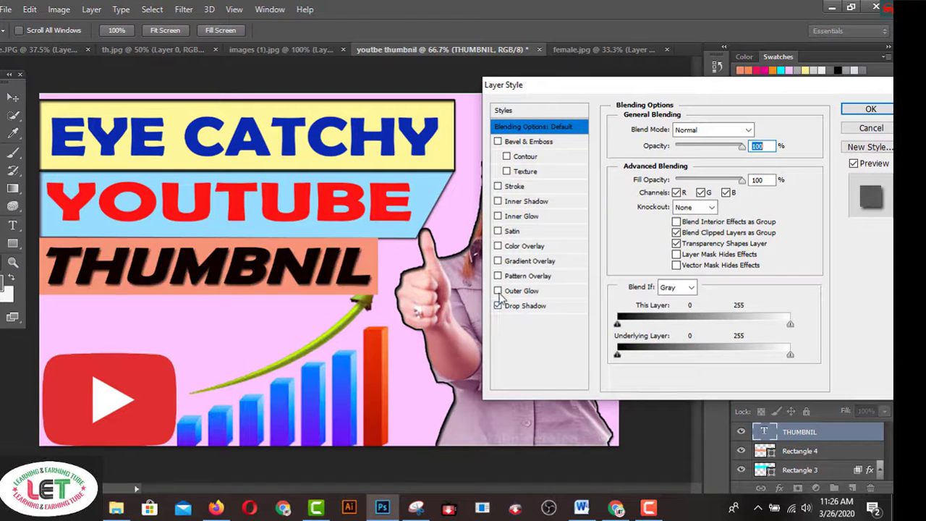
click(497, 187)
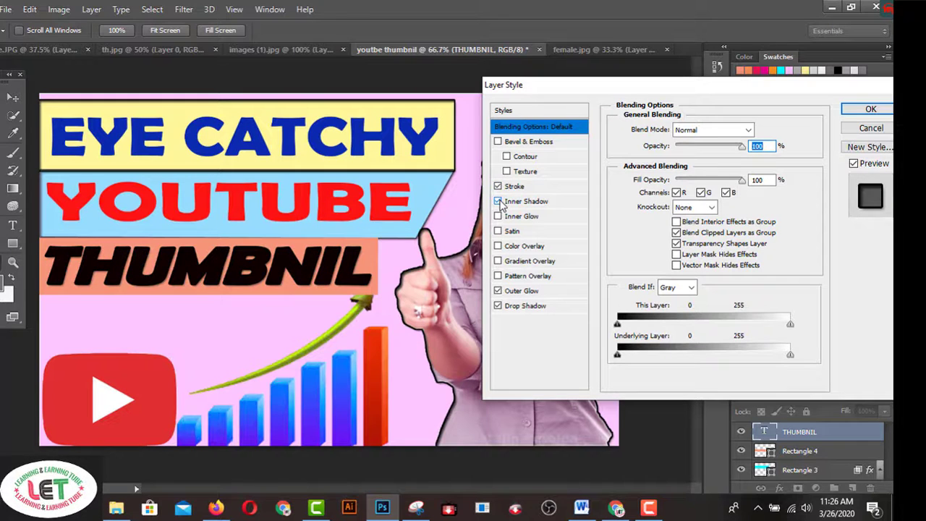
click(497, 186)
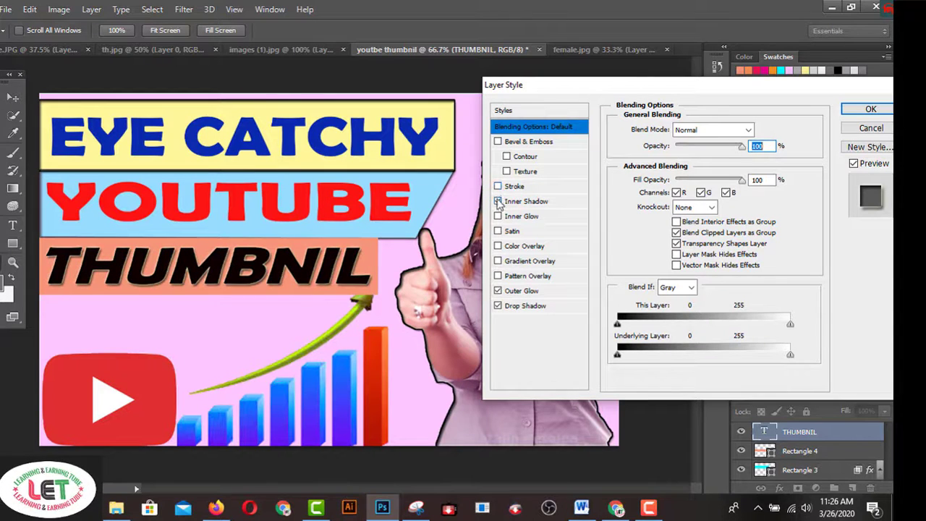
click(498, 276)
click(498, 277)
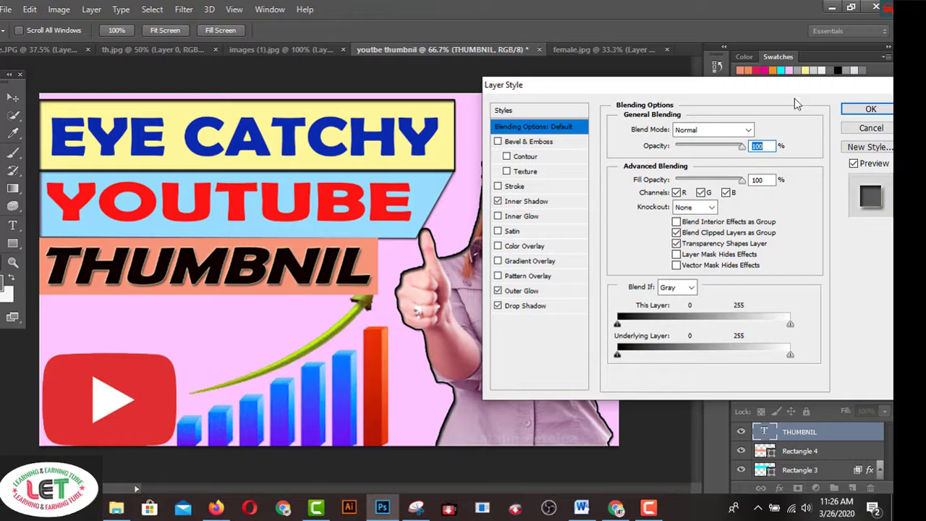
click(868, 108)
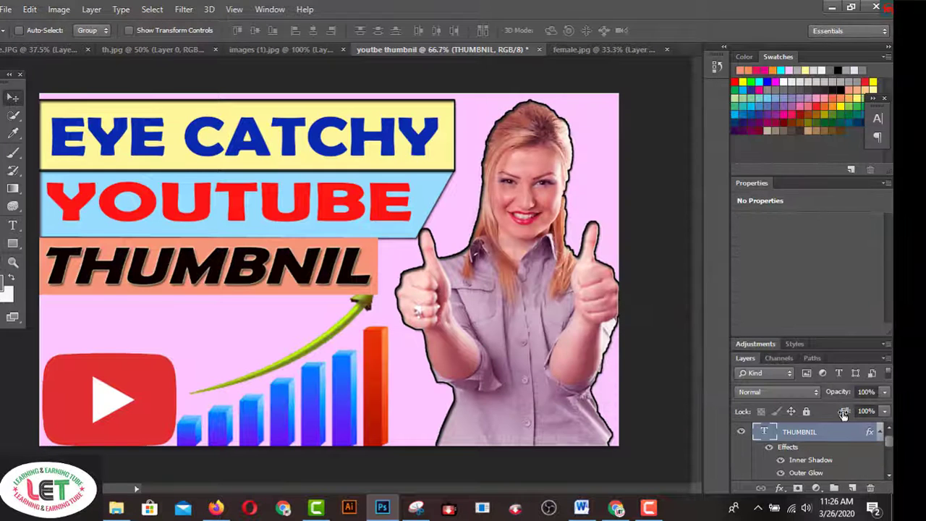
Apply Stroke, Inner Shadow, Inner Glow and Drop Shadow effects to the YOUTUBE text layer
scroll(841, 444, up, 1)
right_click(829, 438)
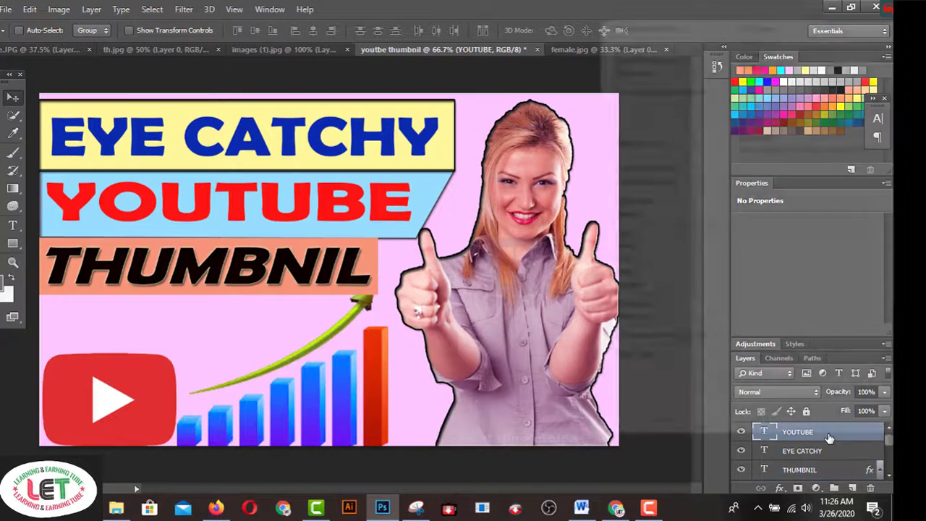
click(680, 30)
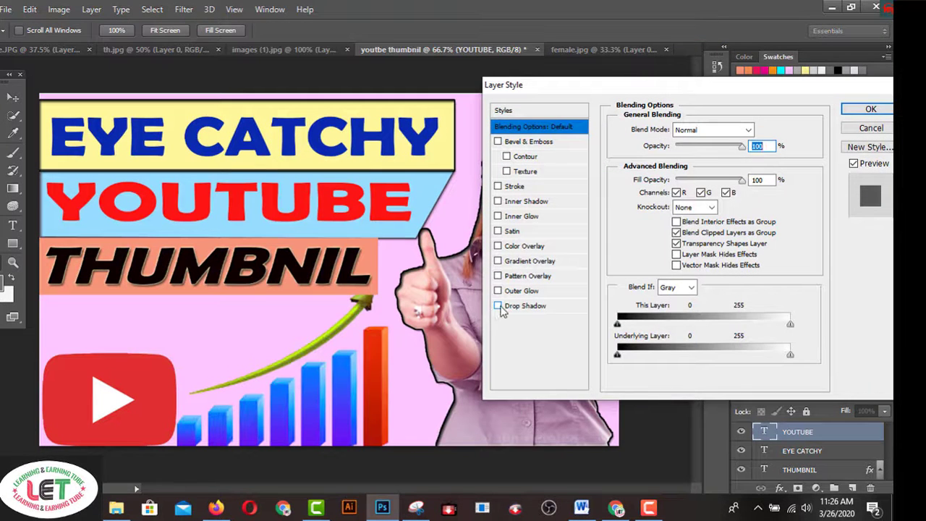
click(498, 306)
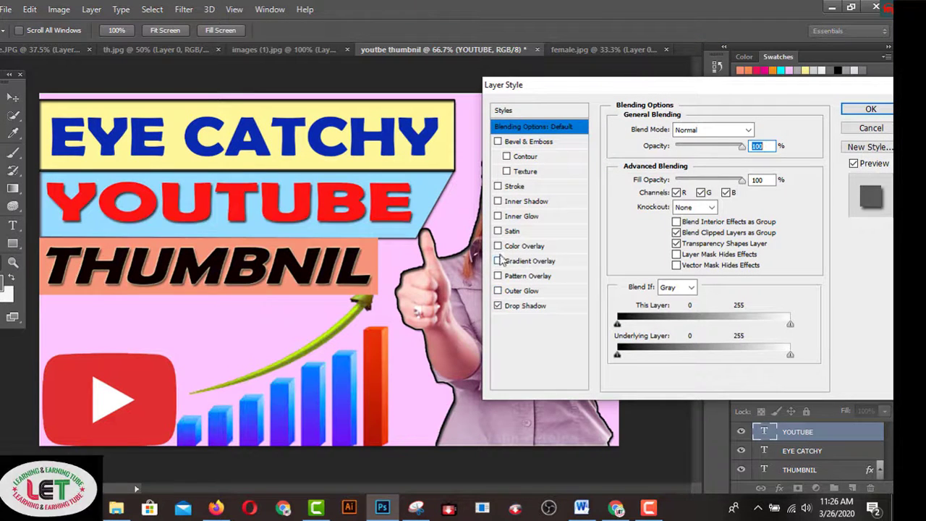
click(498, 216)
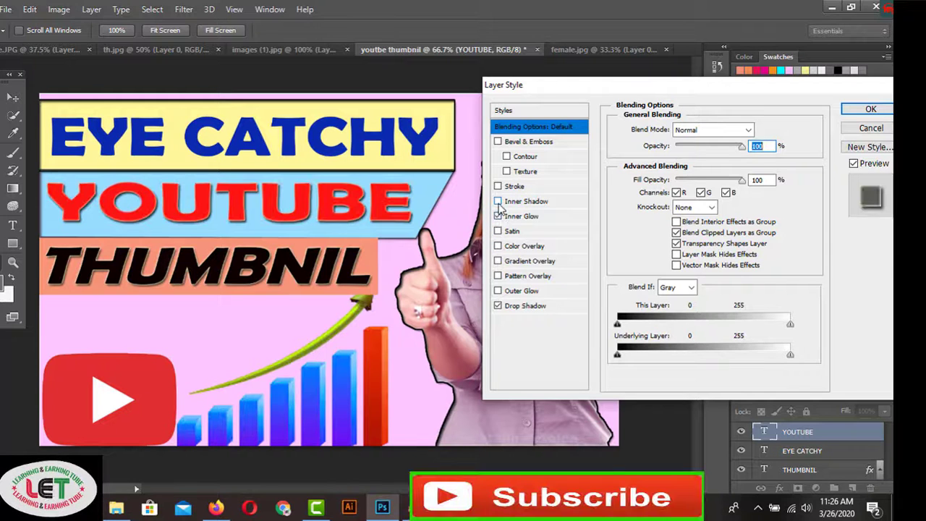
click(498, 186)
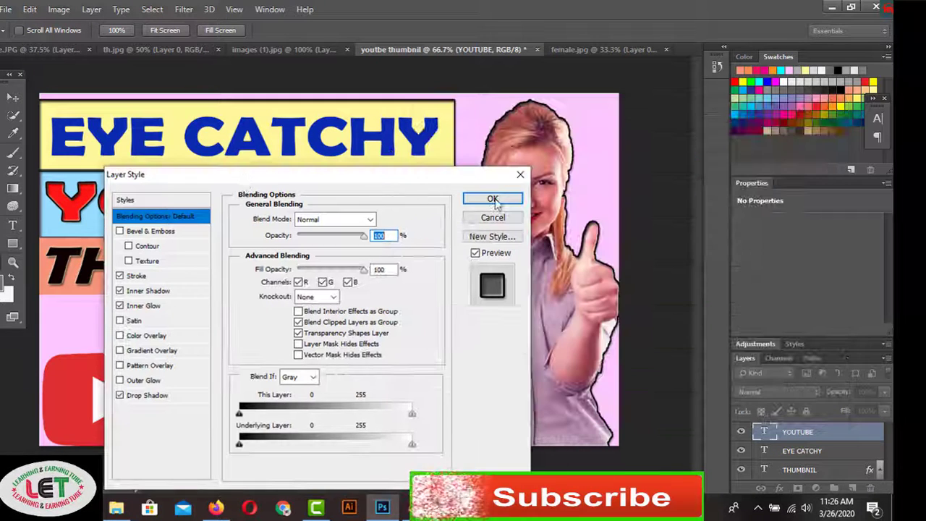
click(495, 200)
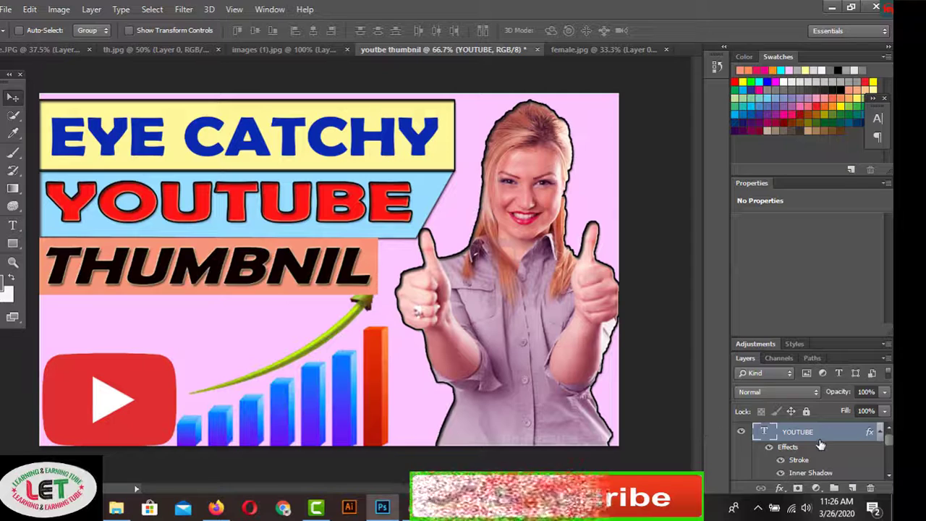
Apply Stroke, Inner Shadow, Outer Glow and Drop Shadow effects to the EYE CATCHY text layer
scroll(821, 445, down, 5)
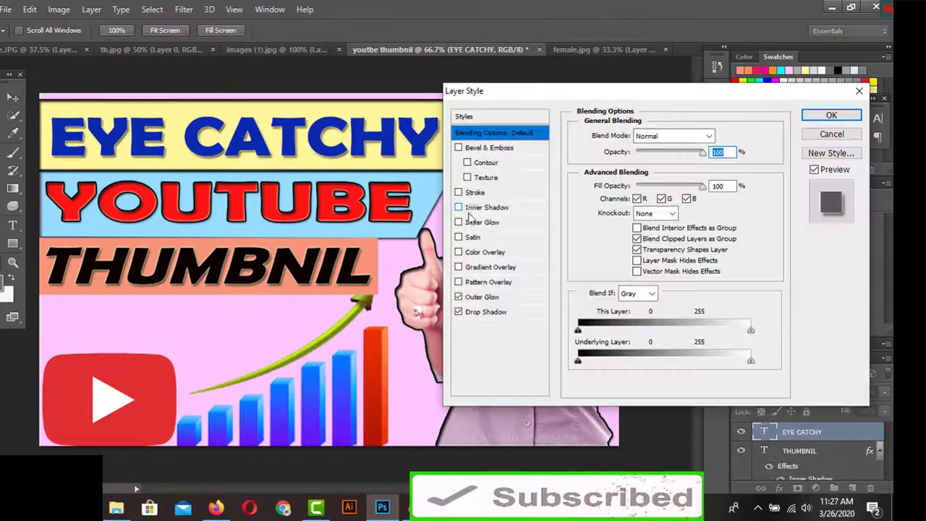
click(459, 192)
click(457, 206)
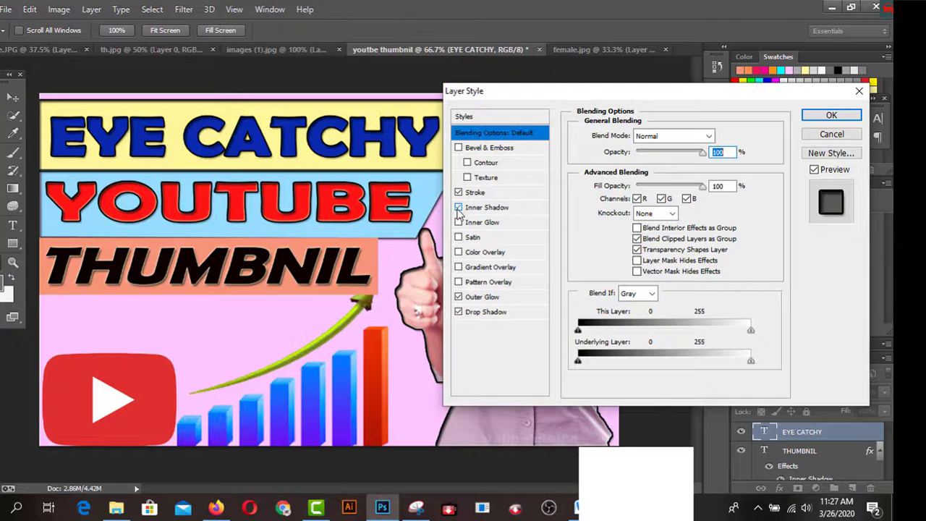
drag(637, 102, 381, 148)
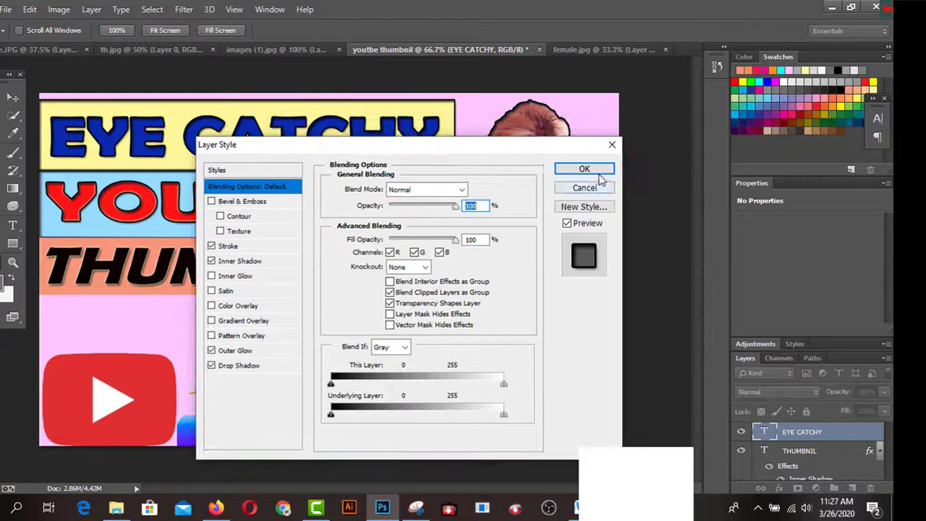
click(586, 174)
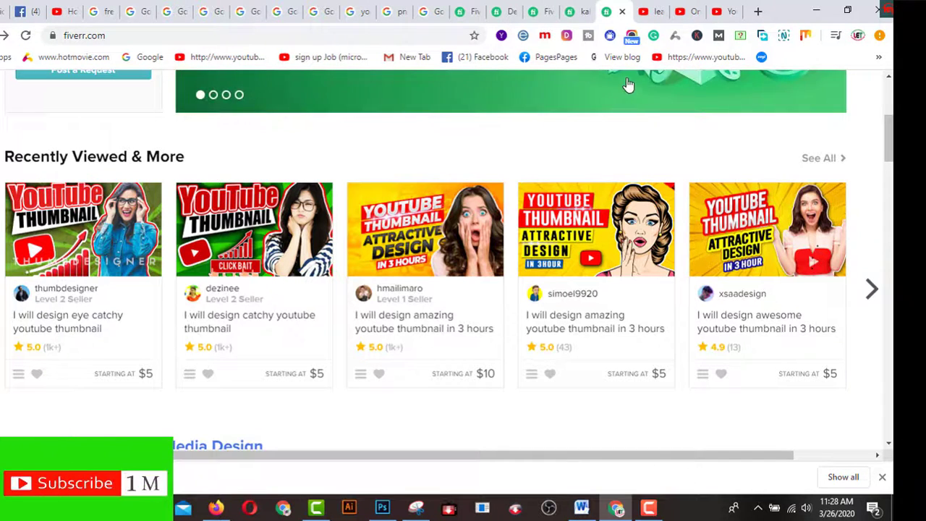
Switch to the learning & earning tube channel page on YouTube in the browser and open its playlists
click(653, 13)
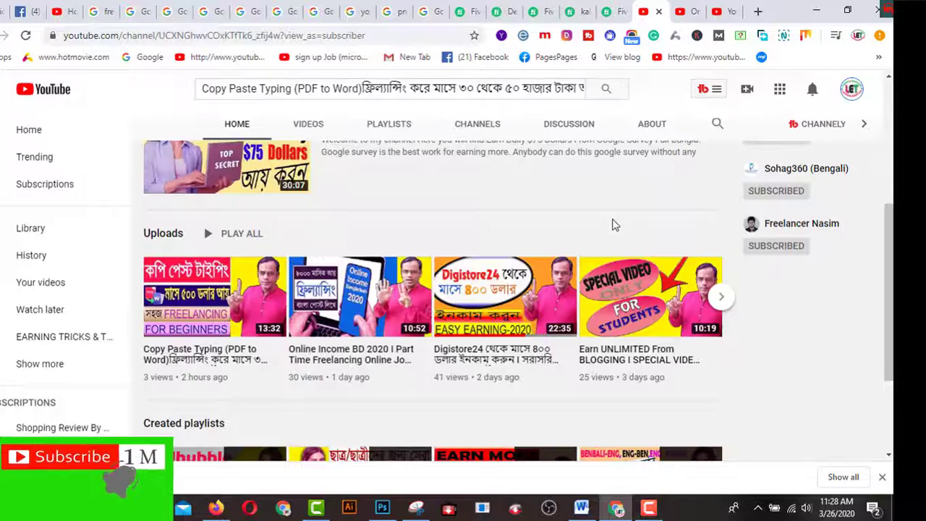
scroll(397, 227, up, 3)
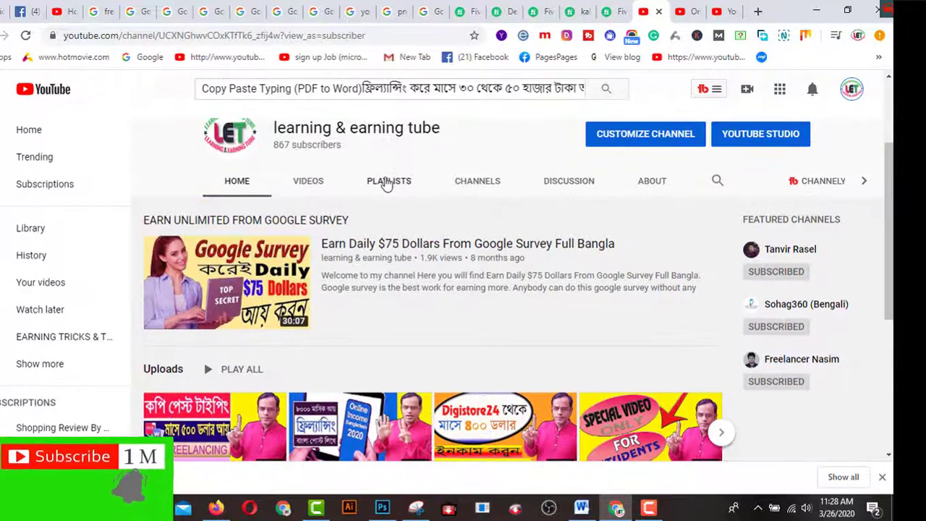
click(387, 182)
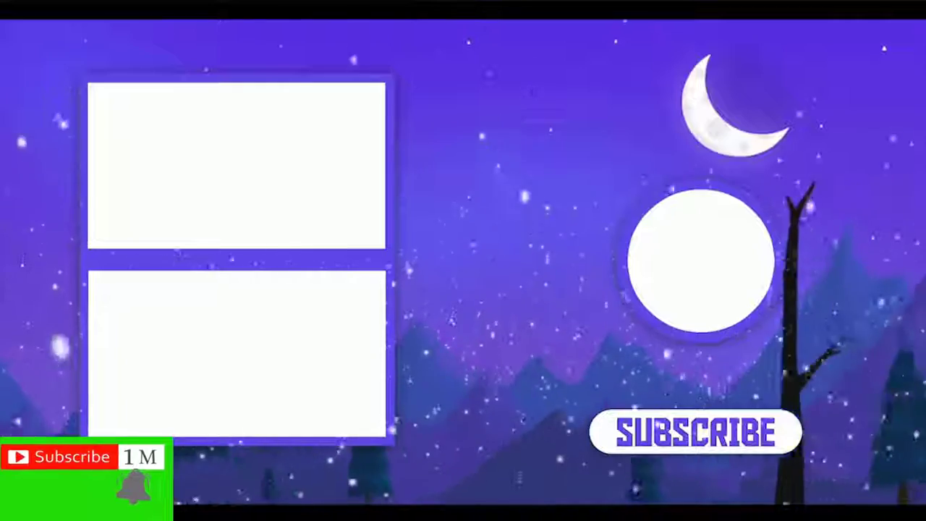